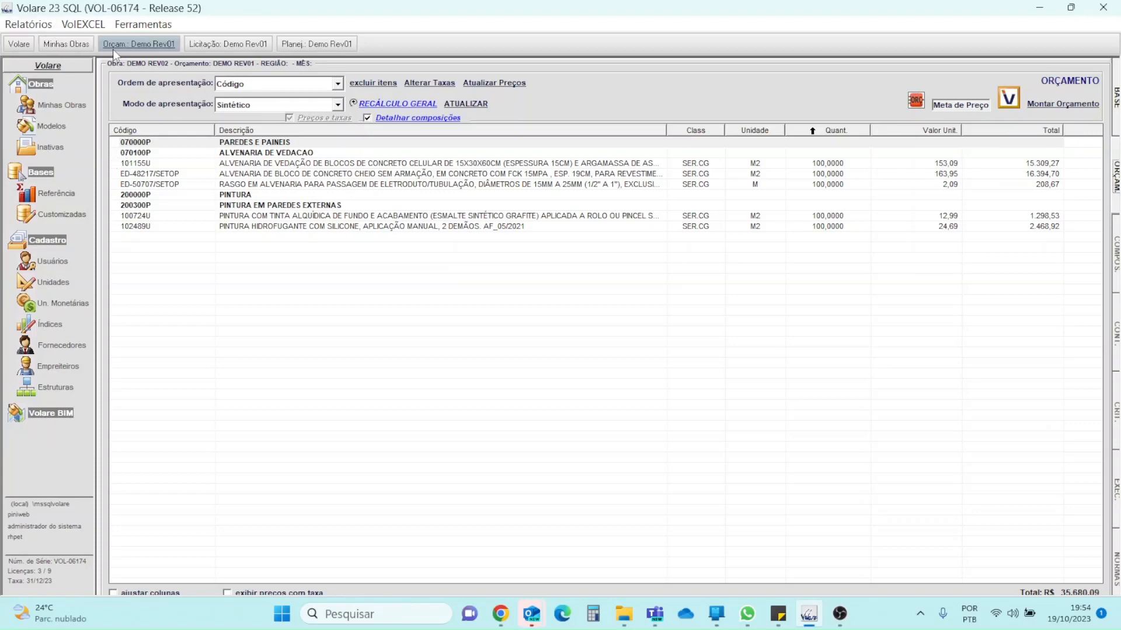
Step: Start the Analítico budget report with the logo logopiniweb.gif, detailed taxes and taxes shown in the header
{"action": "left_click", "coordinate": [36, 26]}
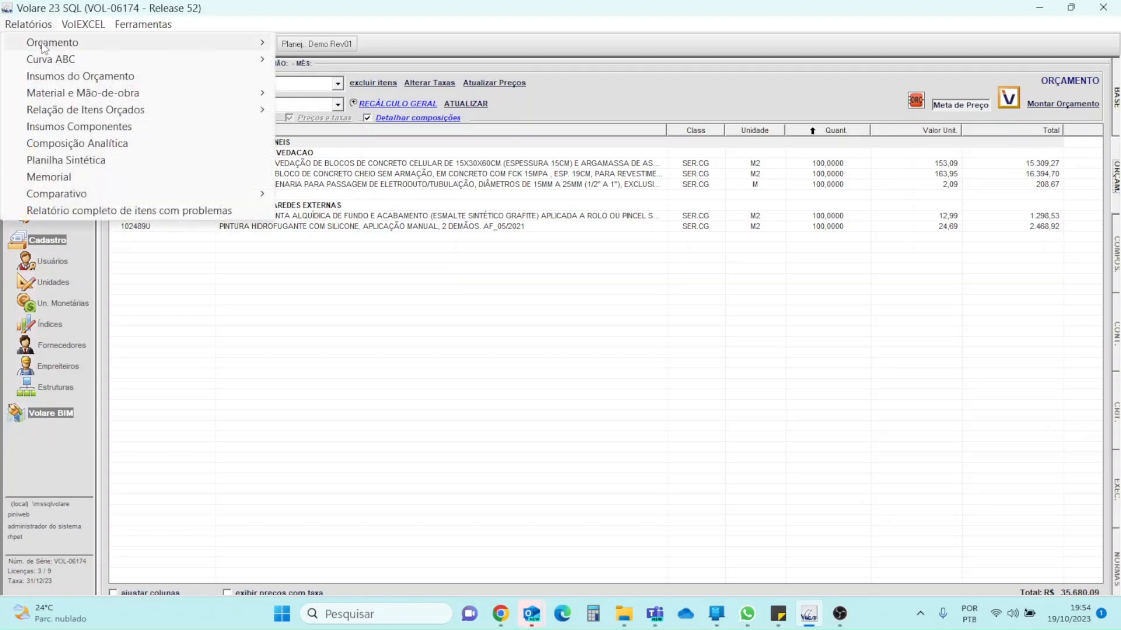
{"action": "mouse_move", "coordinate": [45, 49]}
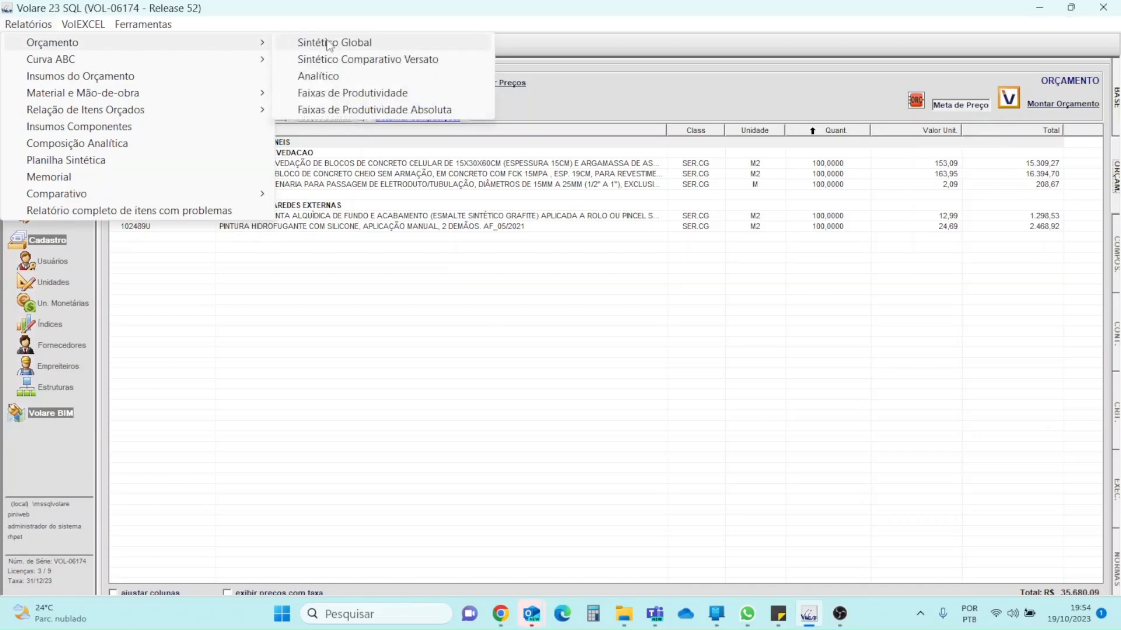
{"action": "left_click", "coordinate": [319, 77]}
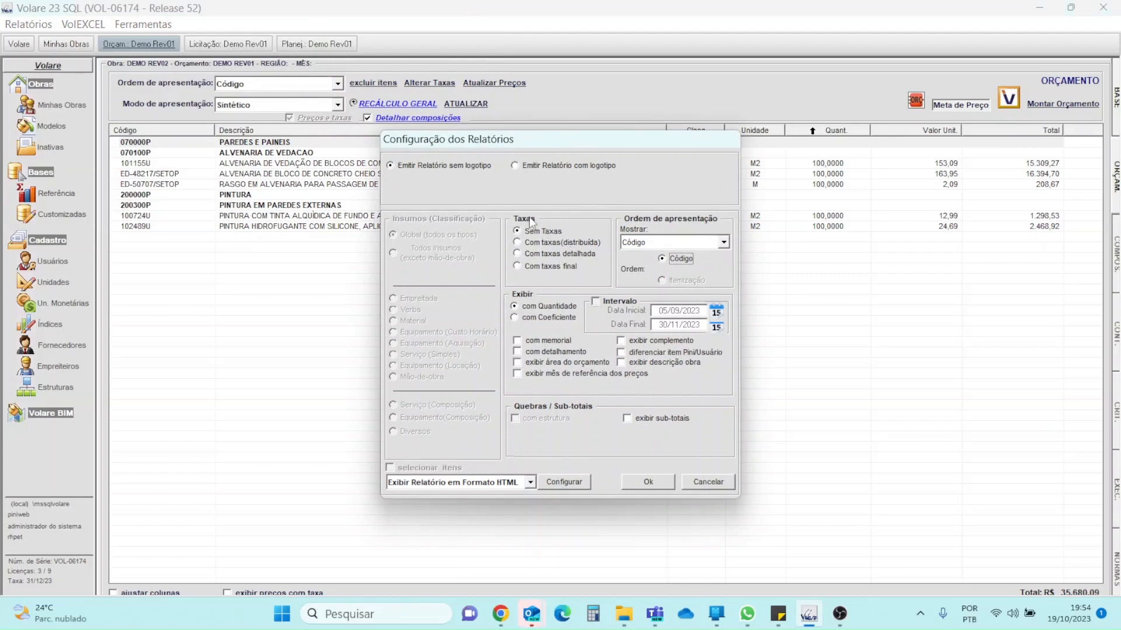
{"action": "left_click", "coordinate": [535, 167]}
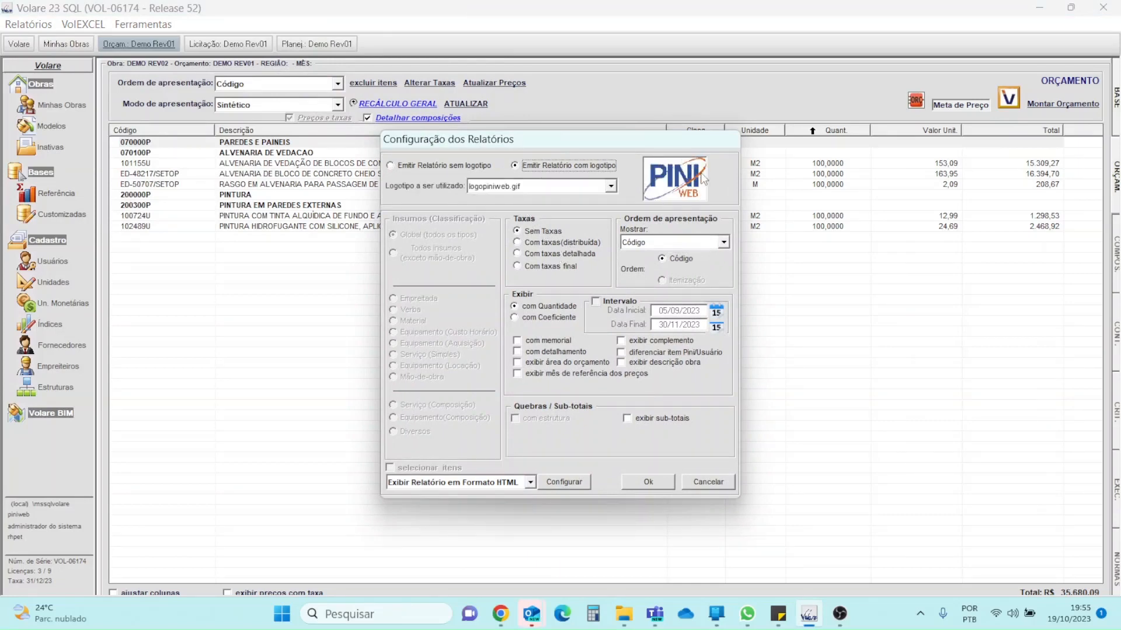
{"action": "left_click", "coordinate": [517, 255]}
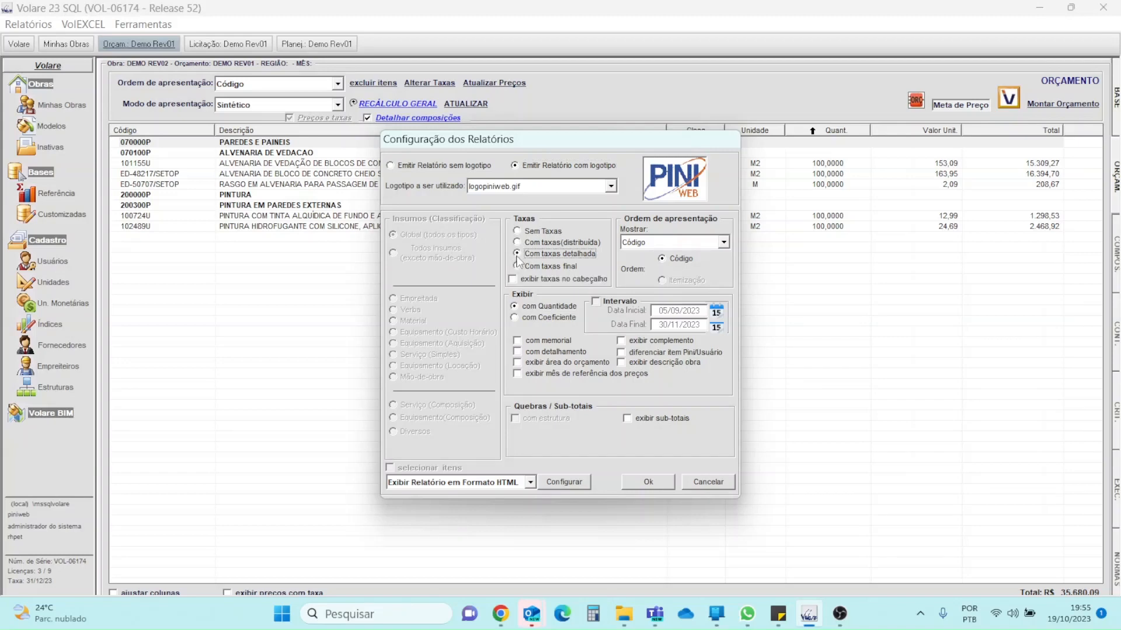
{"action": "left_click", "coordinate": [511, 278]}
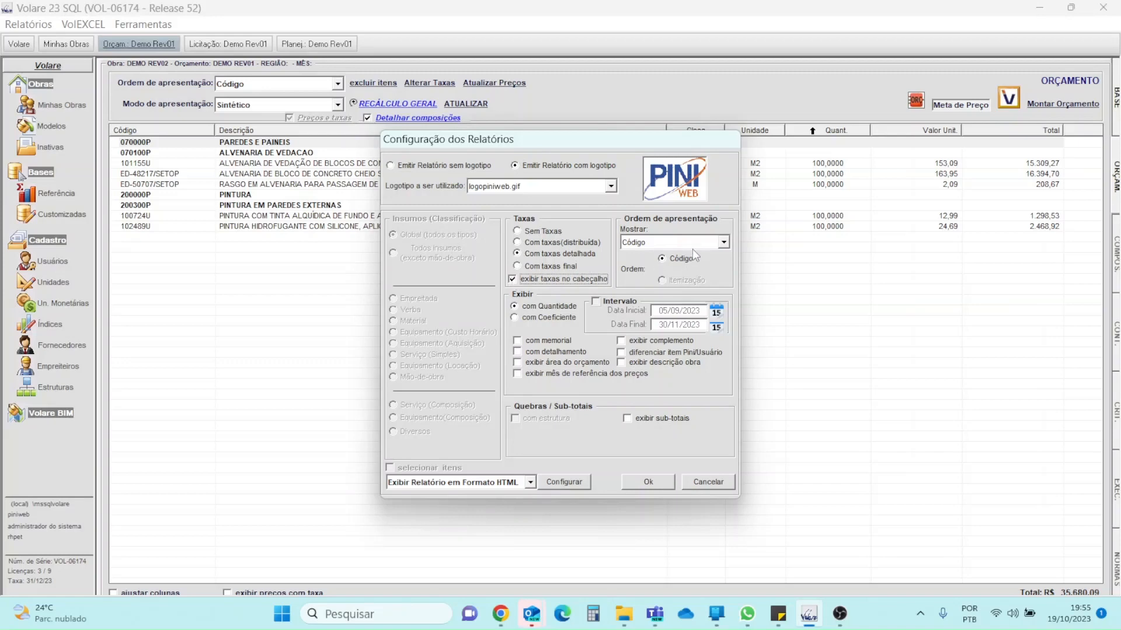
Step: Include the memorial, the complement and NIVEL 1 subtotals in the report, keep it ordered by Código, and generate it in HTML format
{"action": "left_click", "coordinate": [723, 244]}
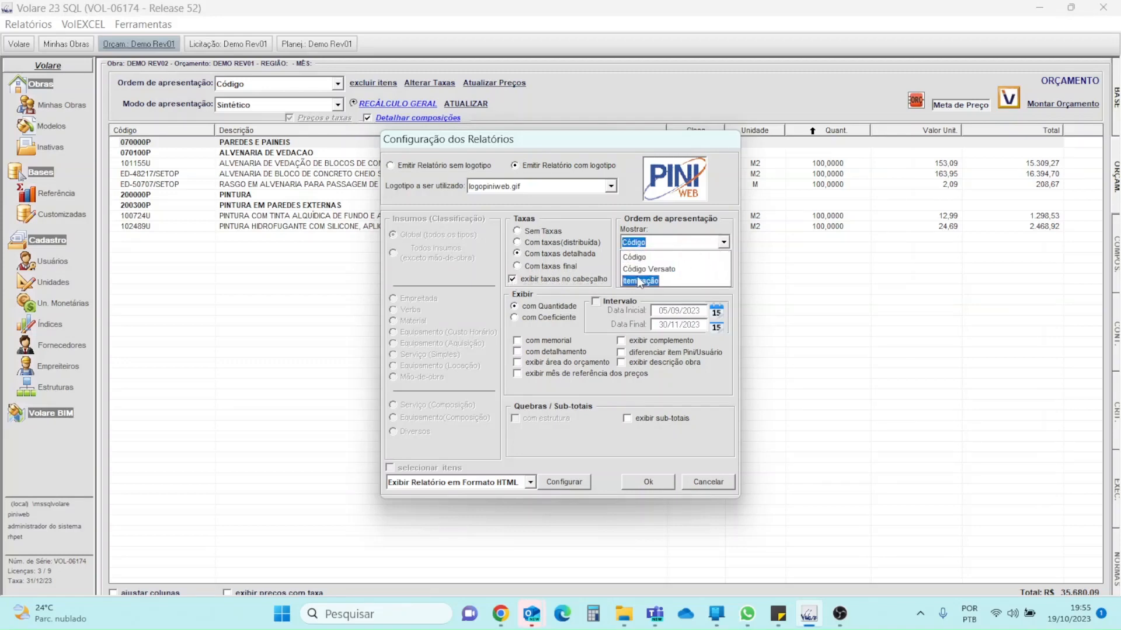
{"action": "left_click", "coordinate": [538, 300]}
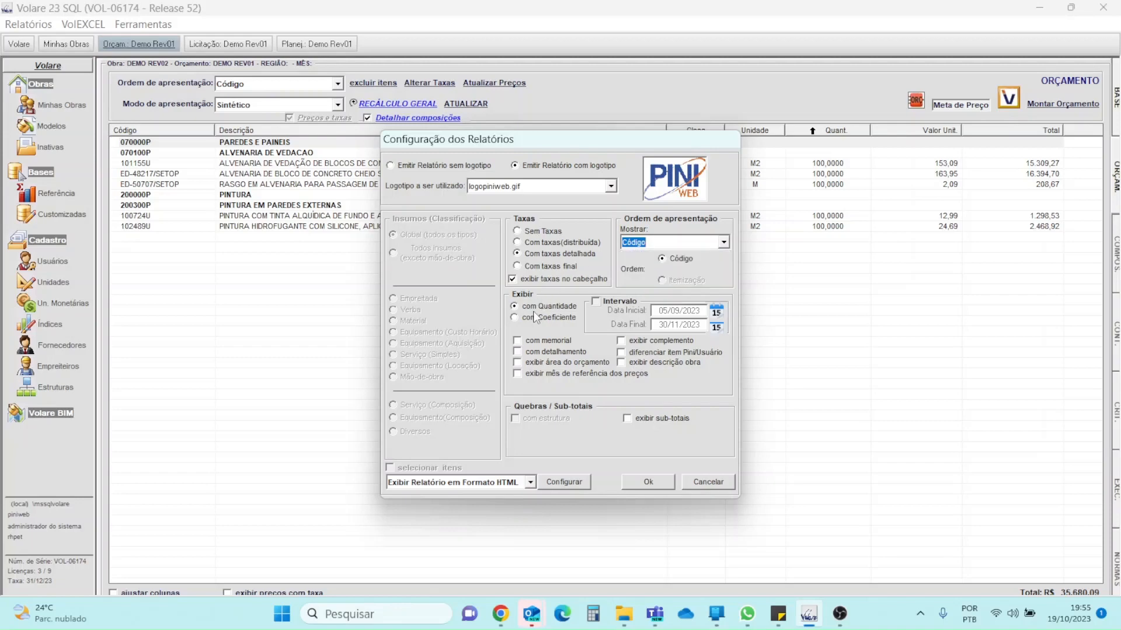
{"action": "left_click", "coordinate": [517, 341]}
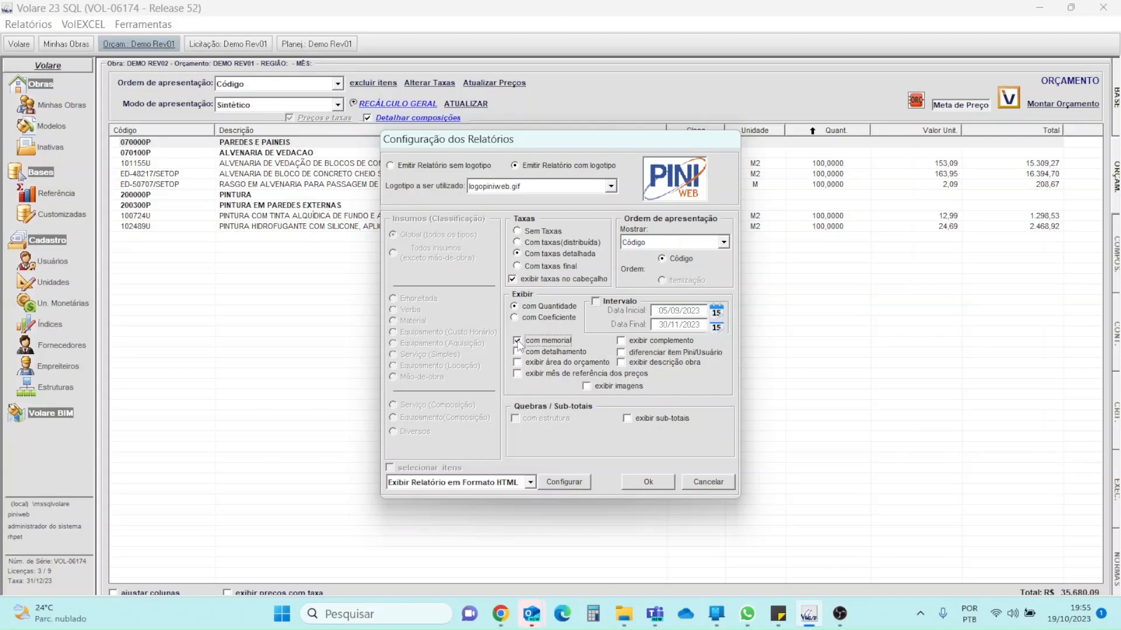
{"action": "left_click", "coordinate": [627, 419]}
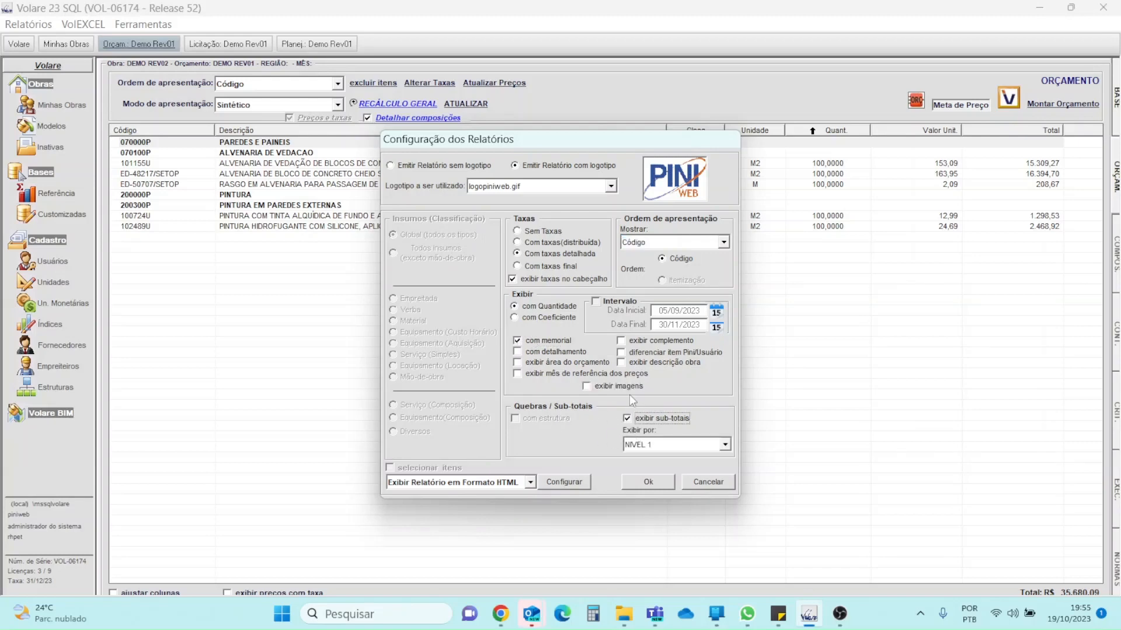
{"action": "left_click", "coordinate": [621, 341]}
{"action": "left_click", "coordinate": [643, 481]}
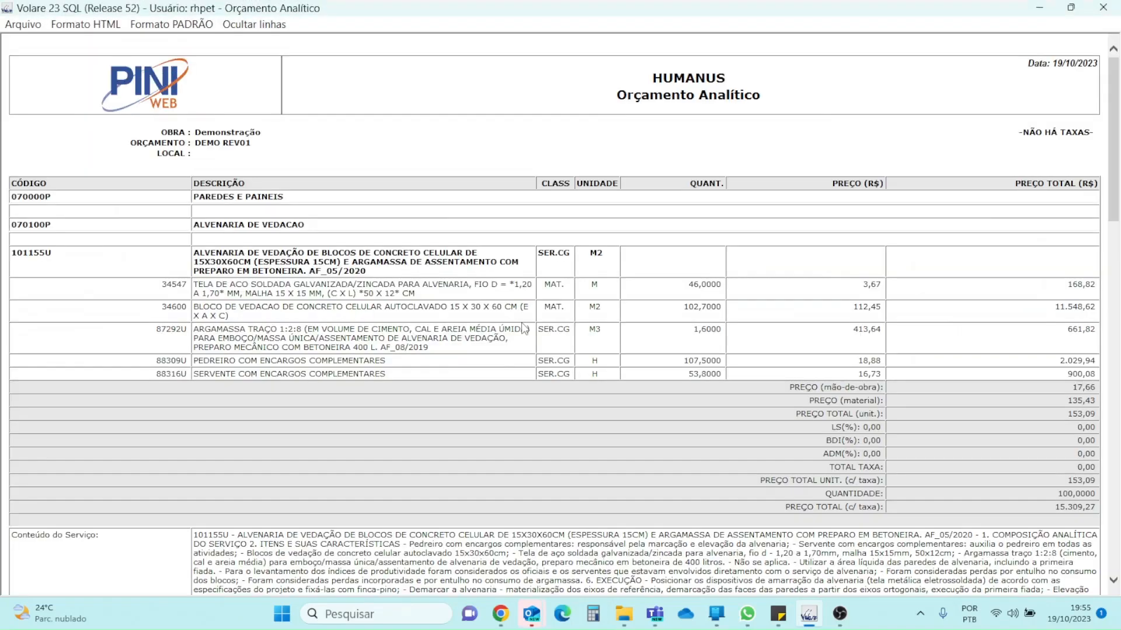
Step: Export the analytical budget report to an Excel spreadsheet named Pasta1.xls and return to the budget
{"action": "scroll", "coordinate": [408, 311], "scroll_direction": "down", "scroll_amount": 5}
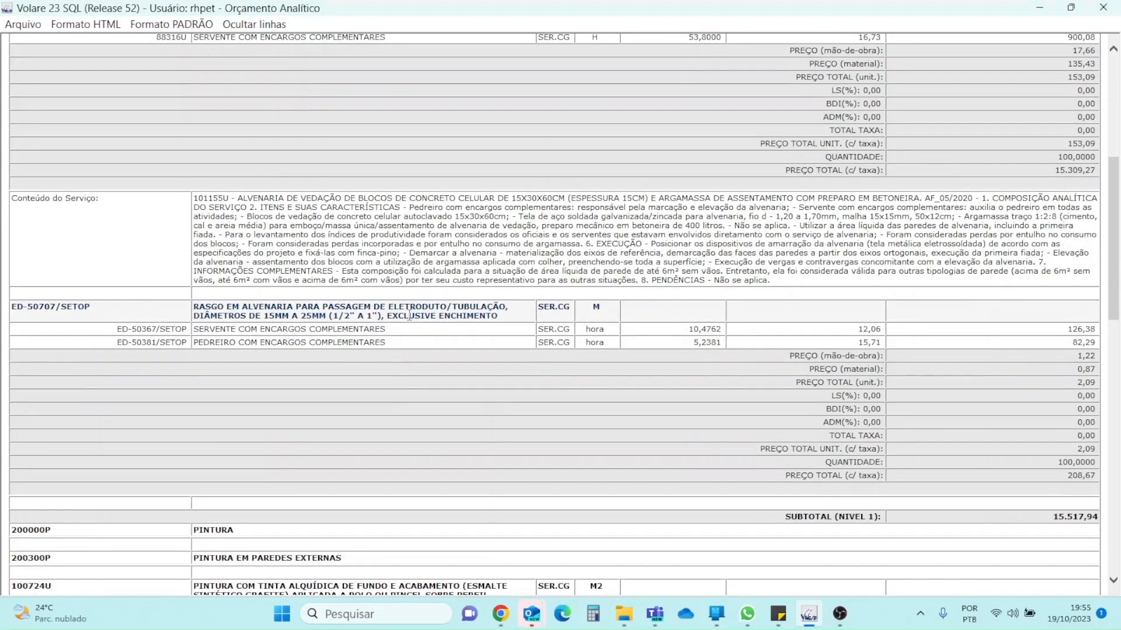
{"action": "scroll", "coordinate": [408, 315], "scroll_direction": "up", "scroll_amount": 1}
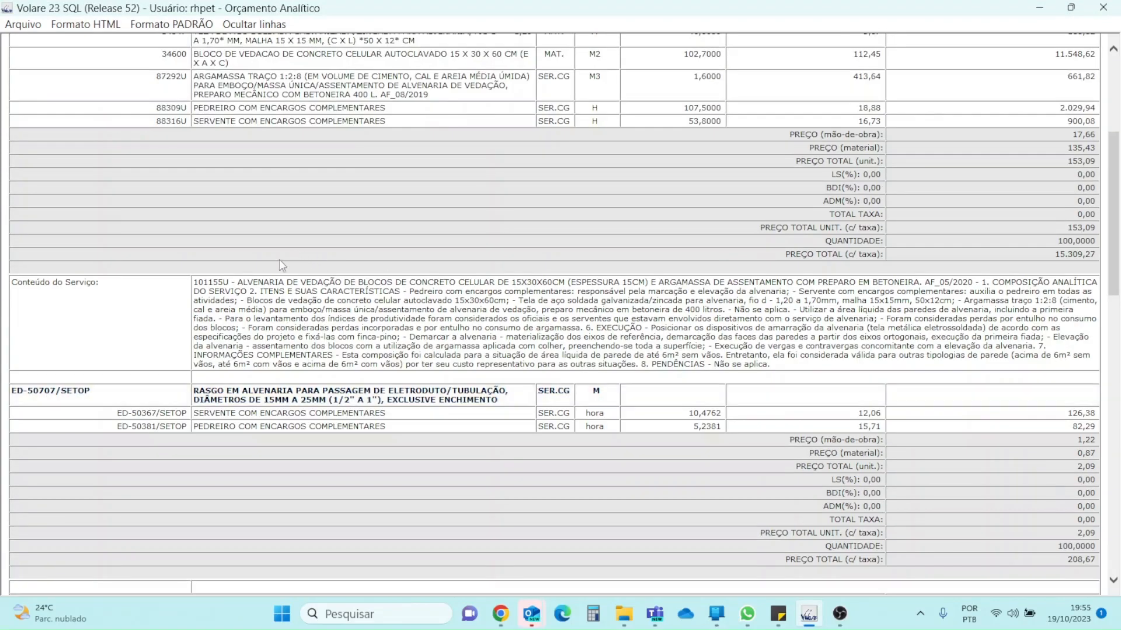
{"action": "left_click", "coordinate": [250, 287]}
{"action": "left_click", "coordinate": [22, 24]}
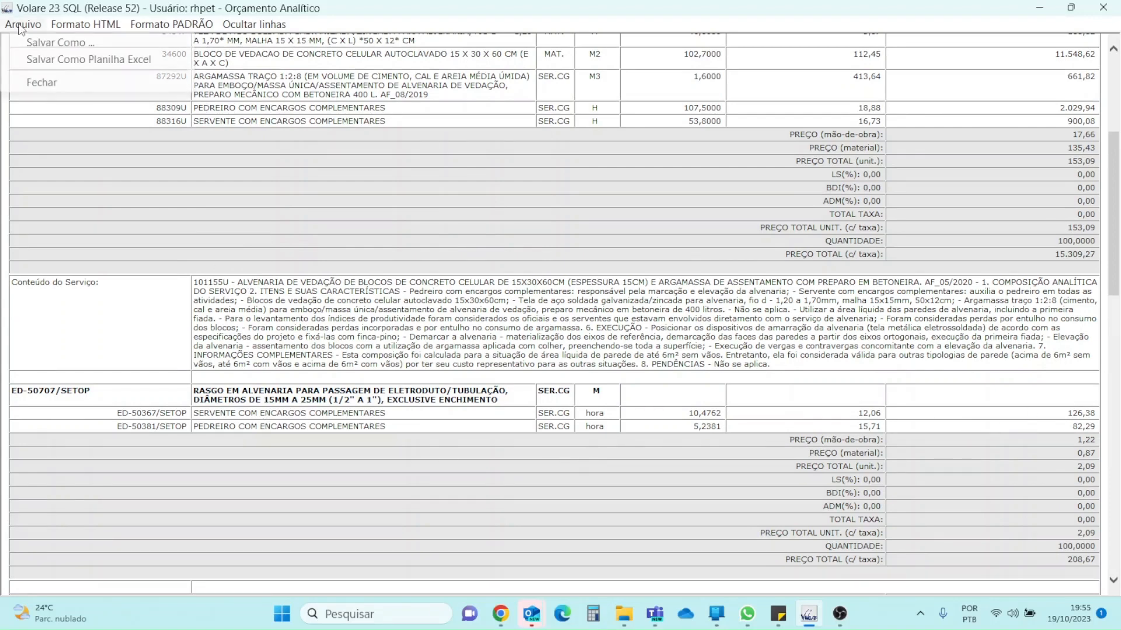
{"action": "left_click", "coordinate": [74, 60]}
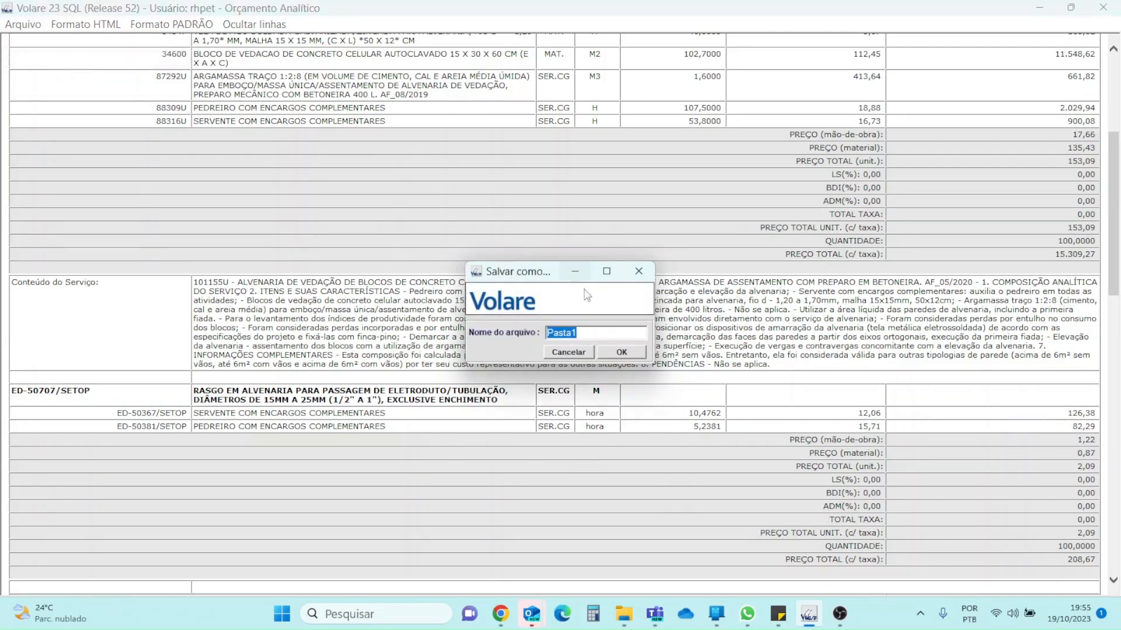
{"action": "left_click", "coordinate": [630, 359]}
{"action": "left_click", "coordinate": [545, 365]}
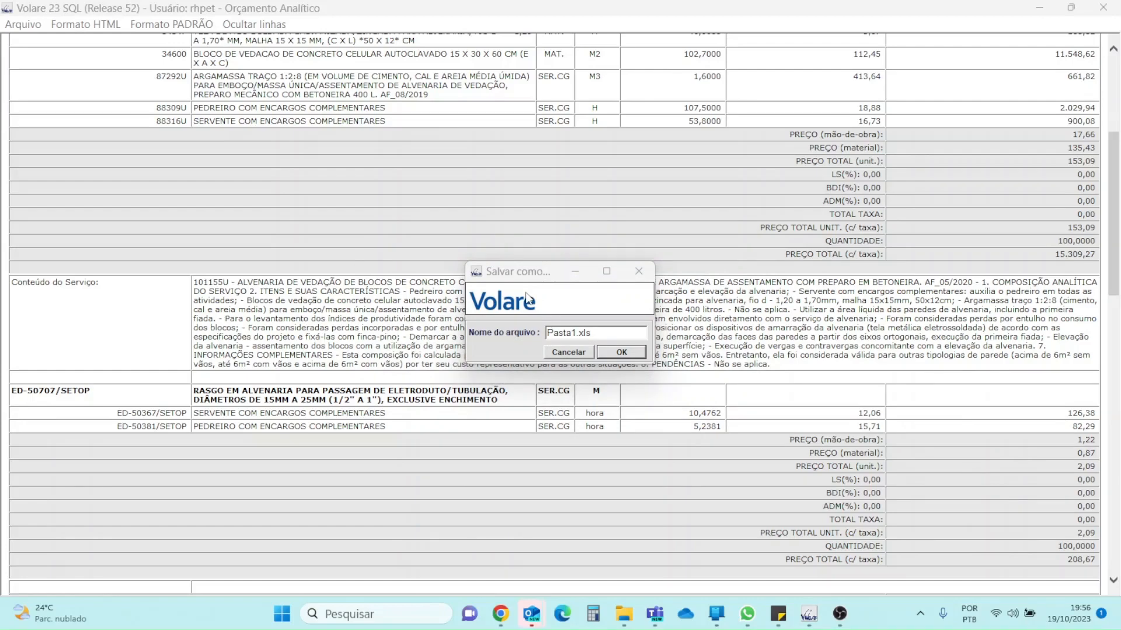
{"action": "key", "text": "Return"}
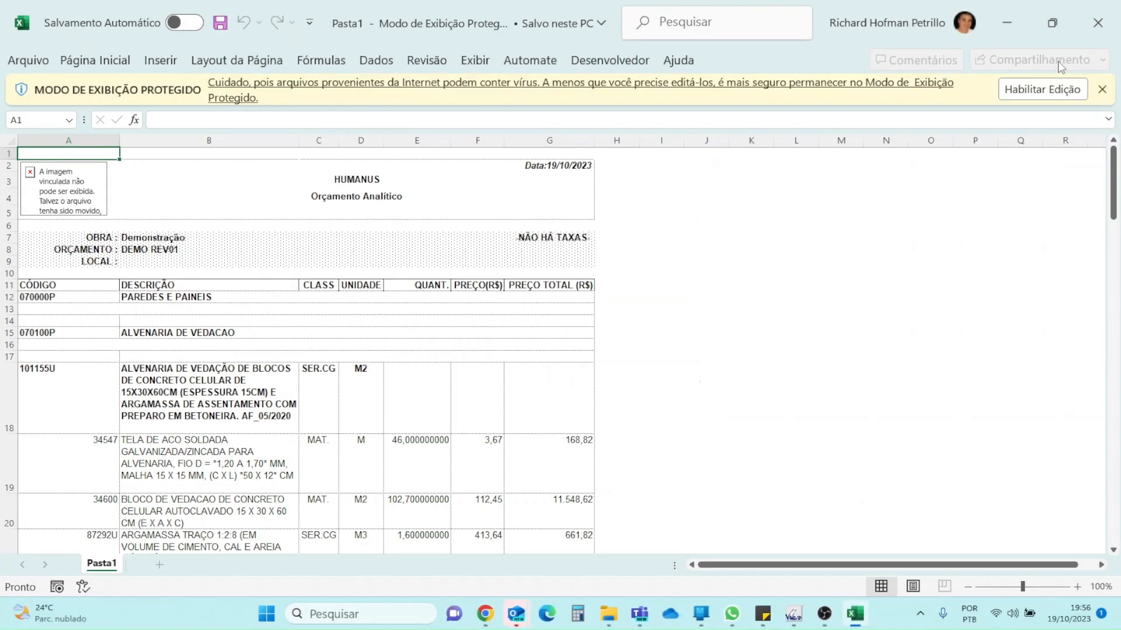
{"action": "left_click", "coordinate": [1007, 22]}
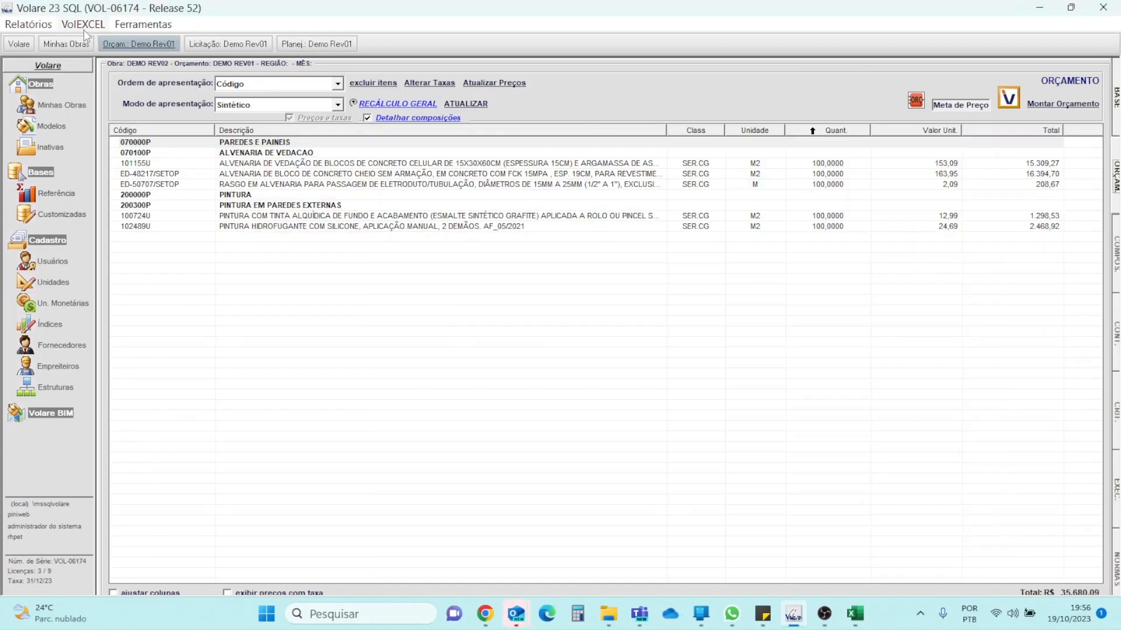
Step: Generate the Curva ABC report of Insumos for all inputs except labour (exceto mão-de-obra)
{"action": "left_click", "coordinate": [28, 24]}
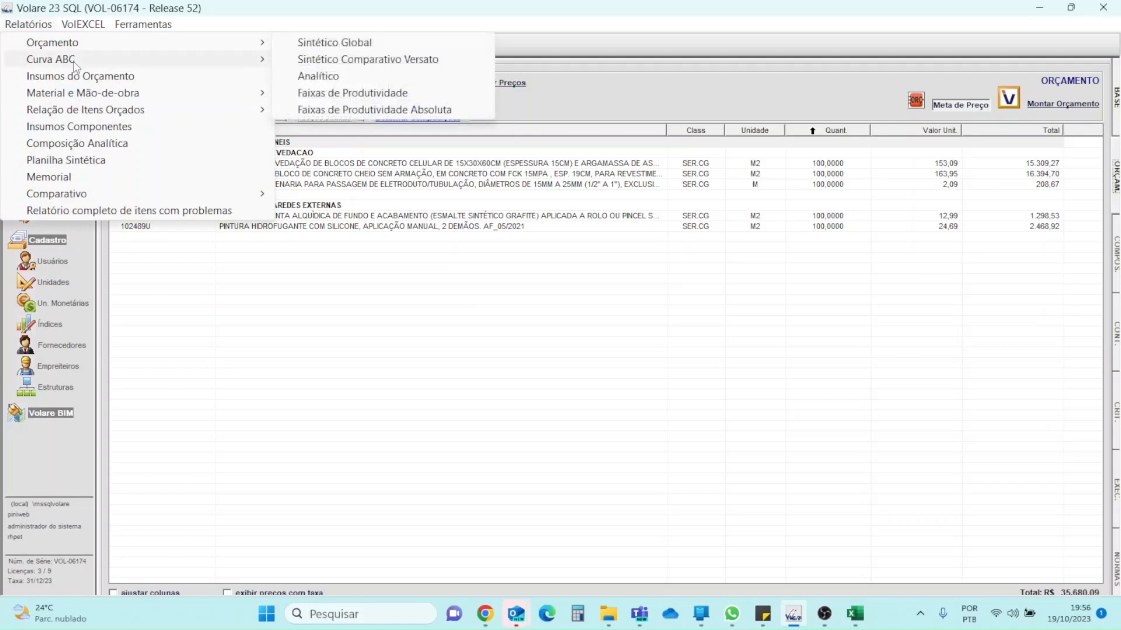
{"action": "mouse_move", "coordinate": [72, 61]}
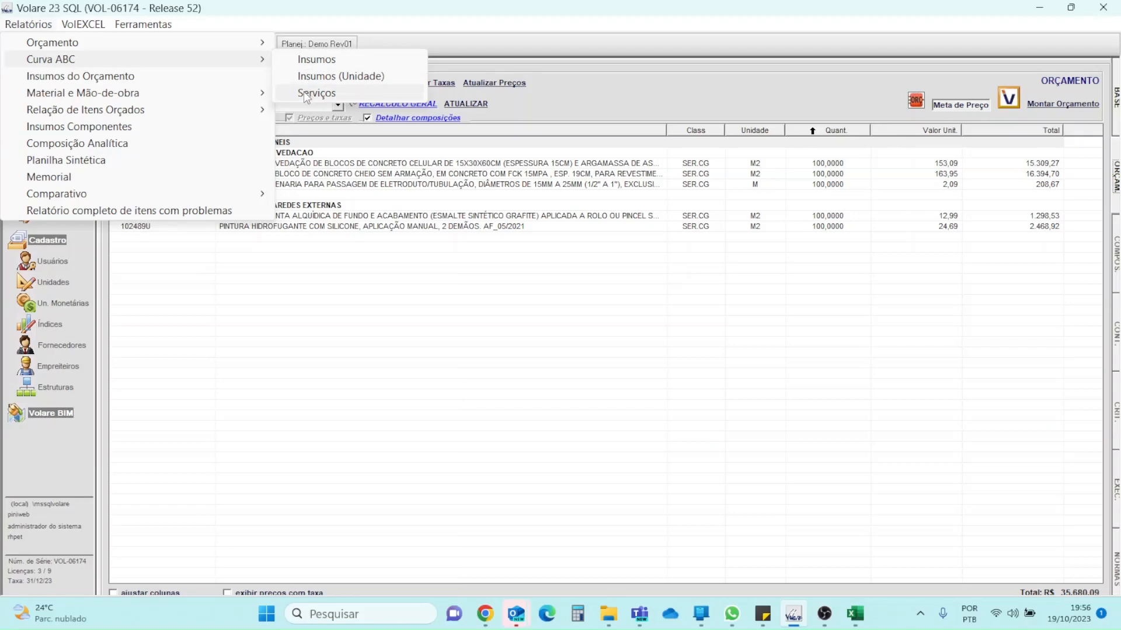
{"action": "left_click", "coordinate": [310, 61]}
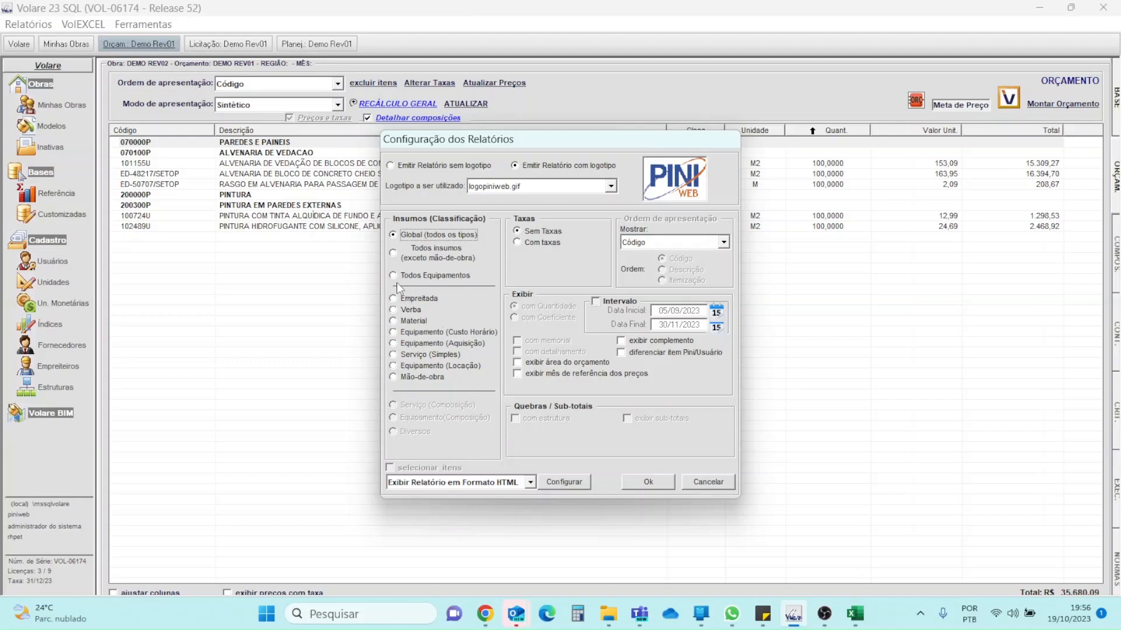
{"action": "left_click", "coordinate": [402, 264]}
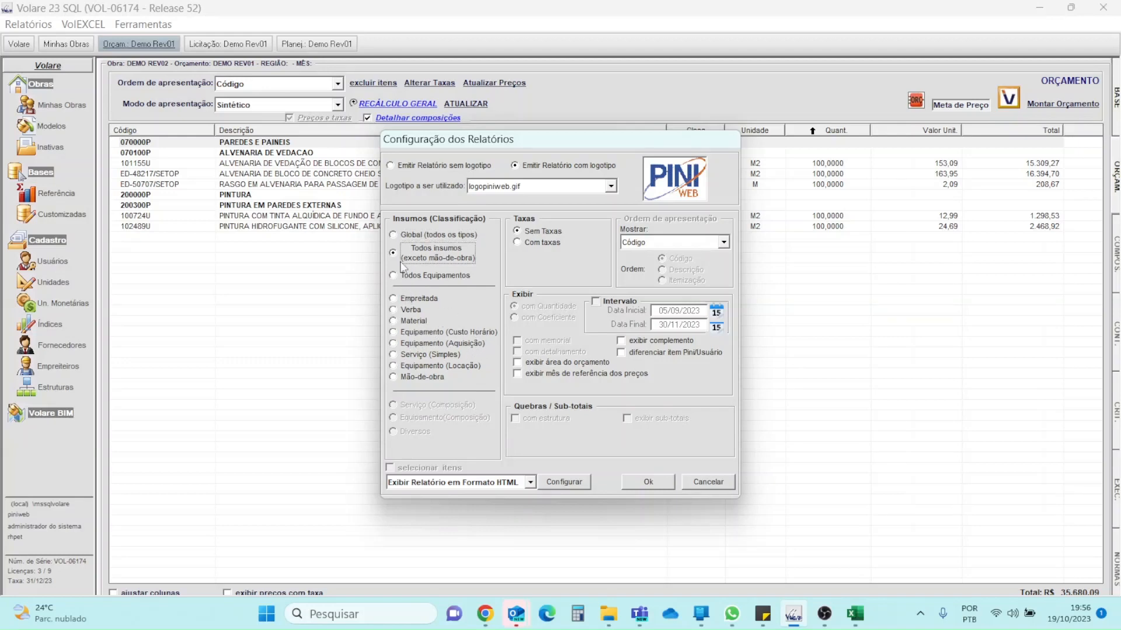
{"action": "left_click", "coordinate": [641, 484]}
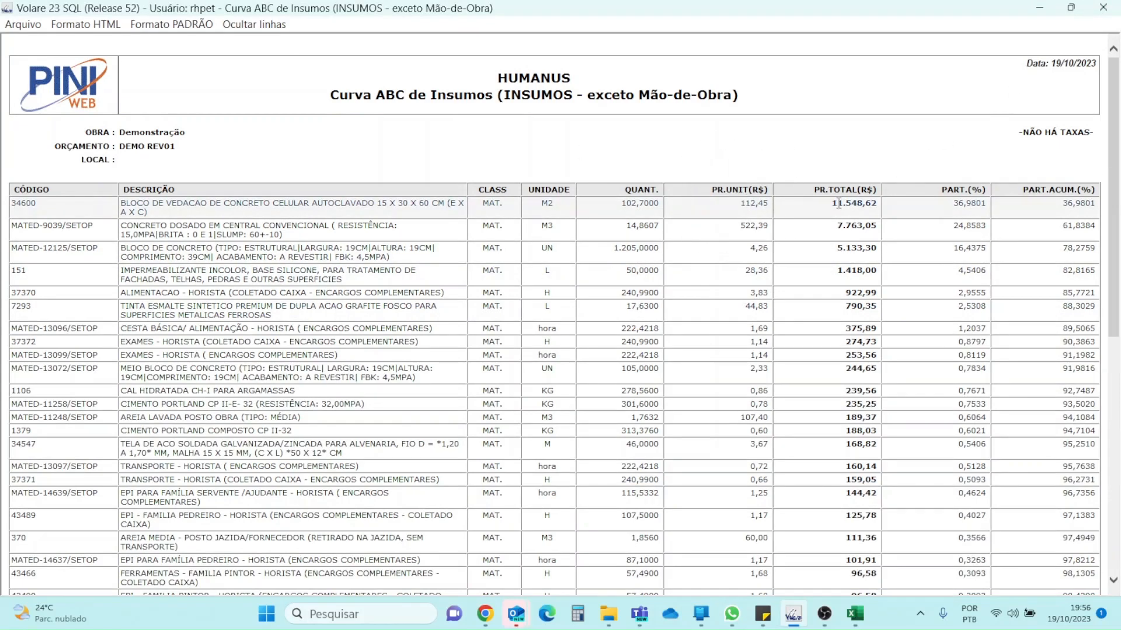
Step: Examine the accumulated participation percentages in the ABC curve report and close it
{"action": "key", "text": "ctrl"}
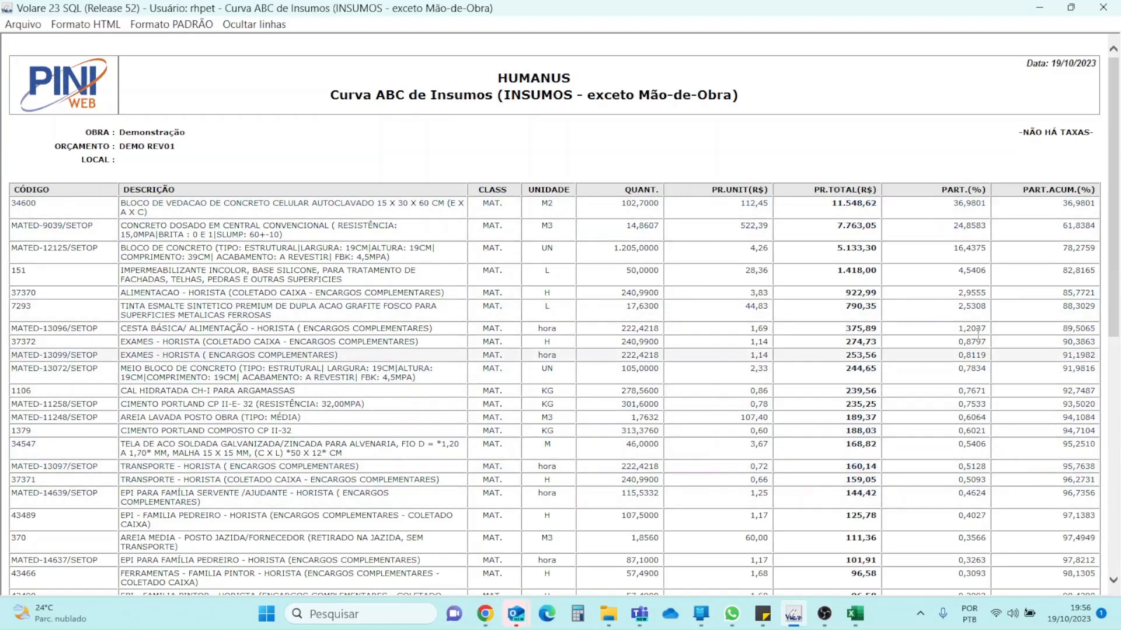
{"action": "left_click_drag", "start_coordinate": [1027, 231], "coordinate": [1090, 496]}
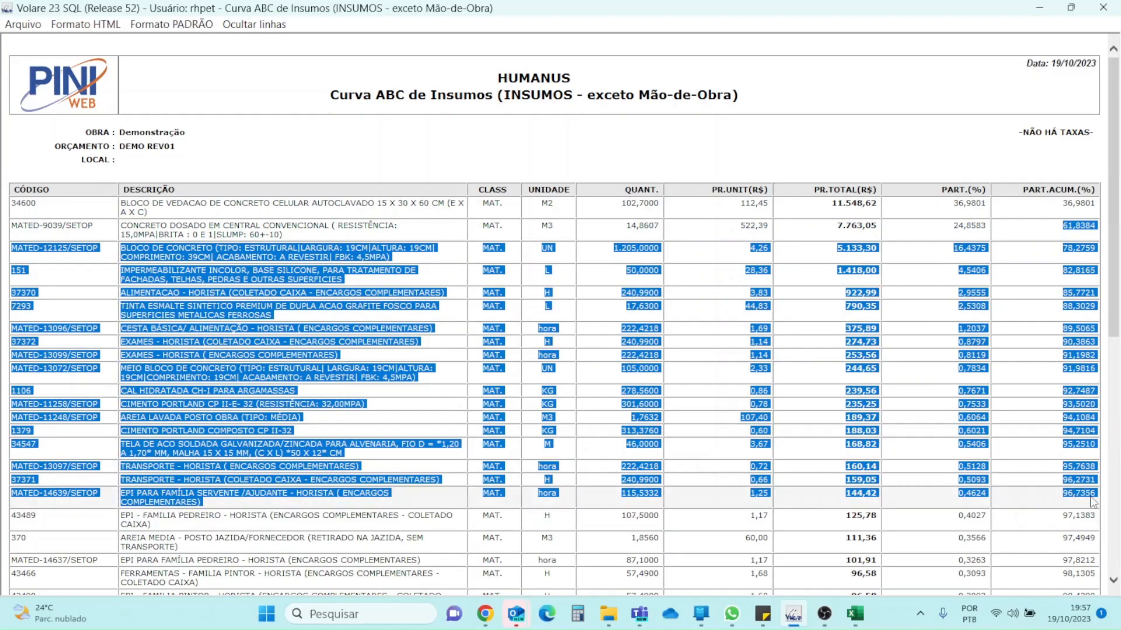
{"action": "left_click", "coordinate": [1103, 8]}
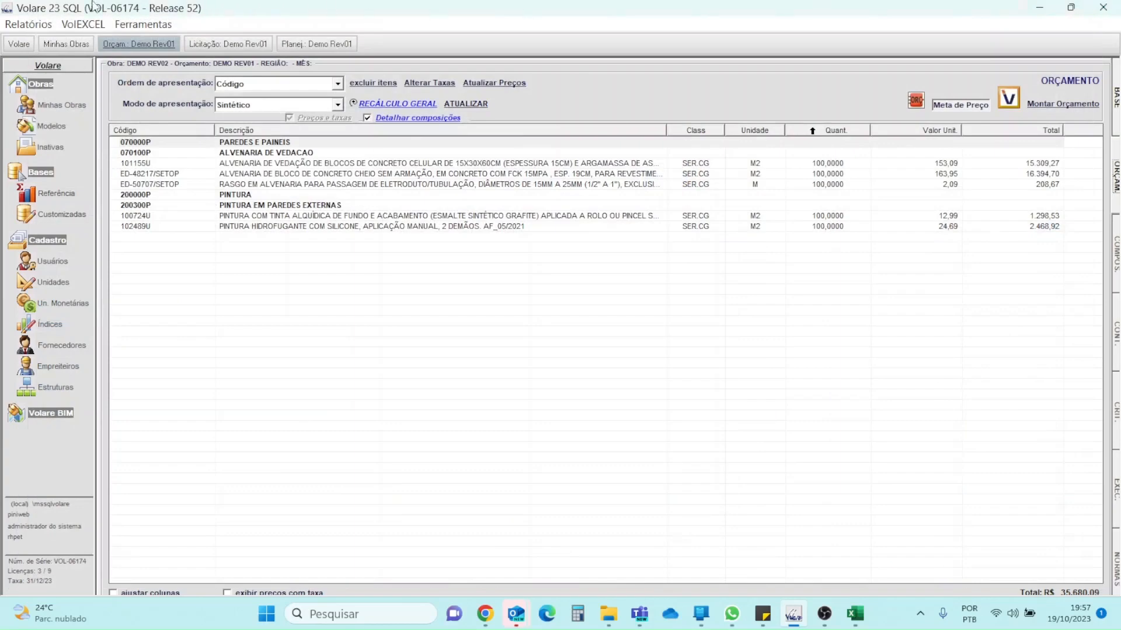
Step: Generate the Insumos do Orçamento report for Mão-de-obra, showing both quantity and price and broken down by structure
{"action": "left_click", "coordinate": [28, 24]}
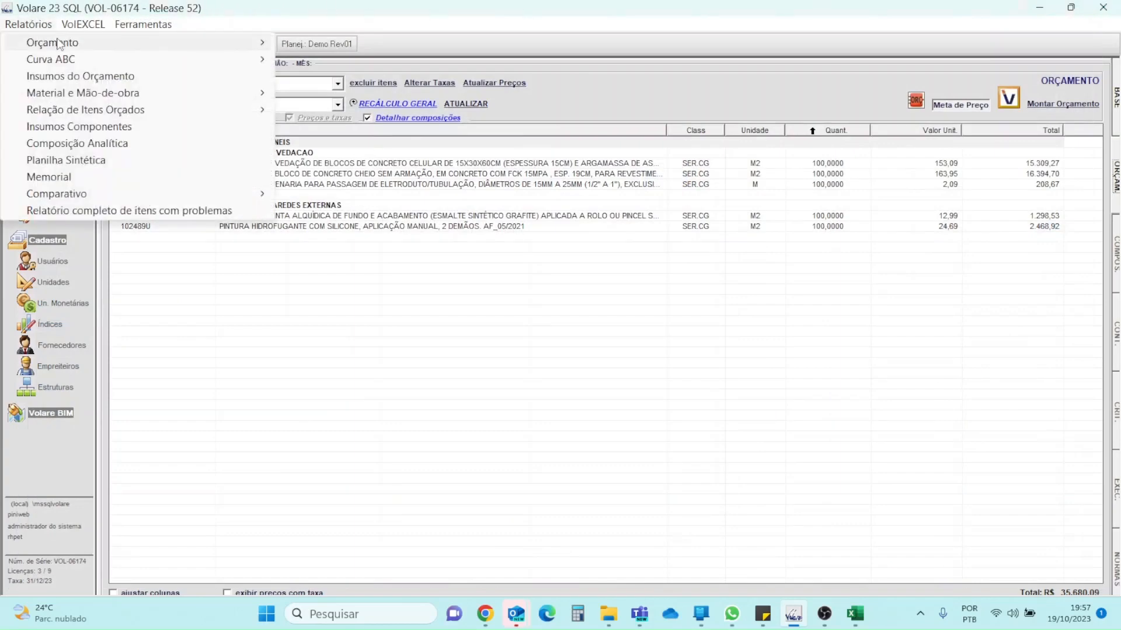
{"action": "left_click", "coordinate": [86, 77]}
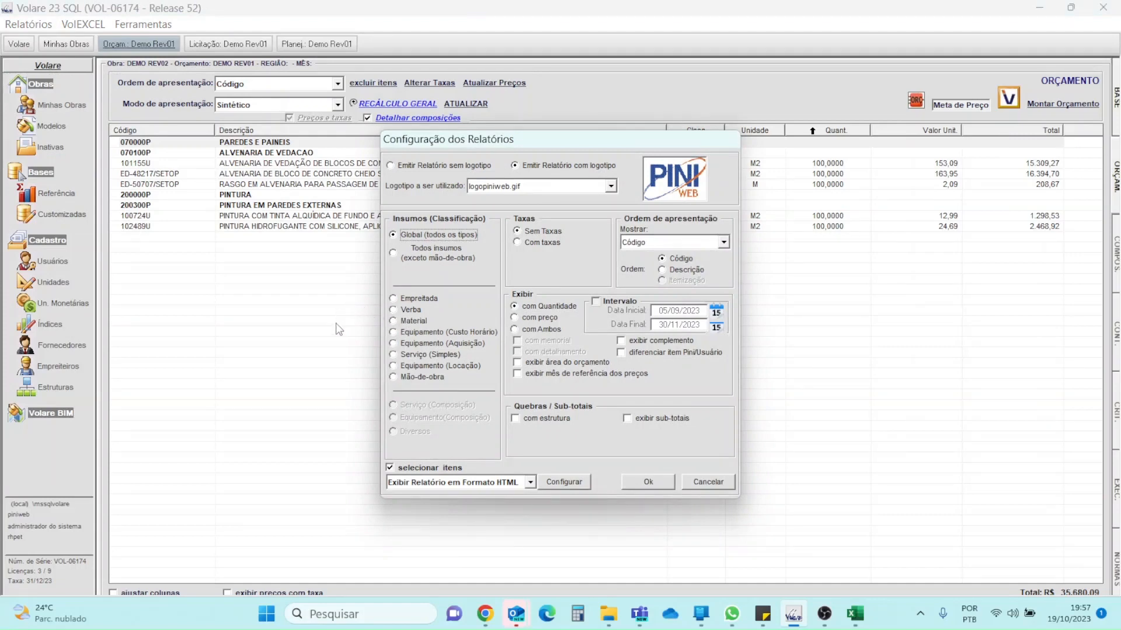
{"action": "left_click", "coordinate": [401, 379]}
{"action": "left_click", "coordinate": [532, 328]}
{"action": "left_click", "coordinate": [555, 418]}
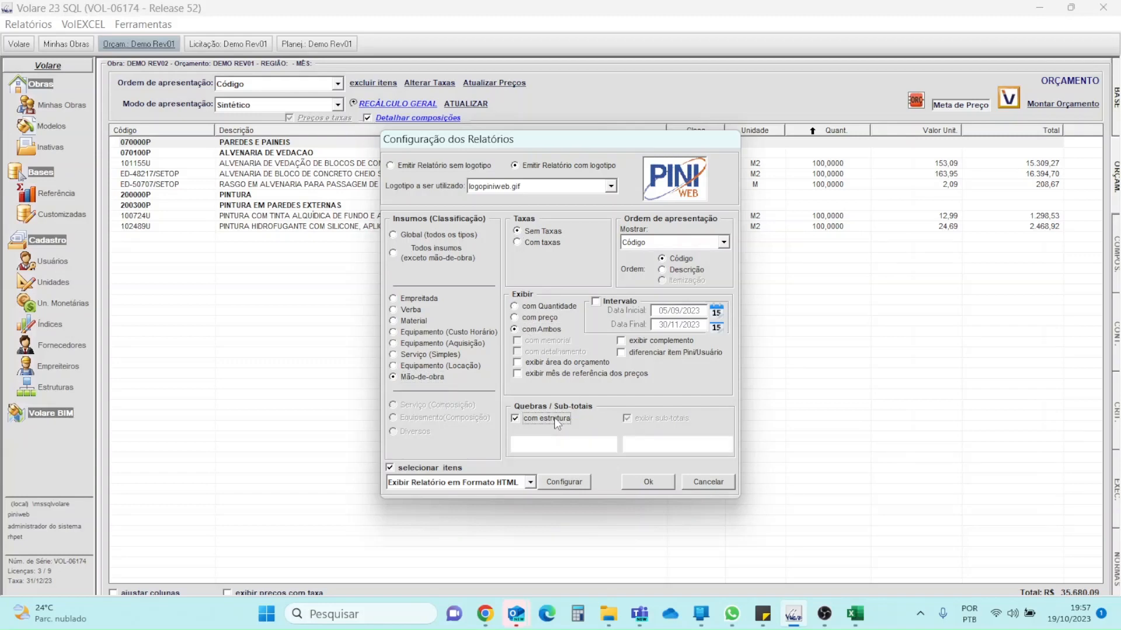
{"action": "left_click", "coordinate": [644, 482]}
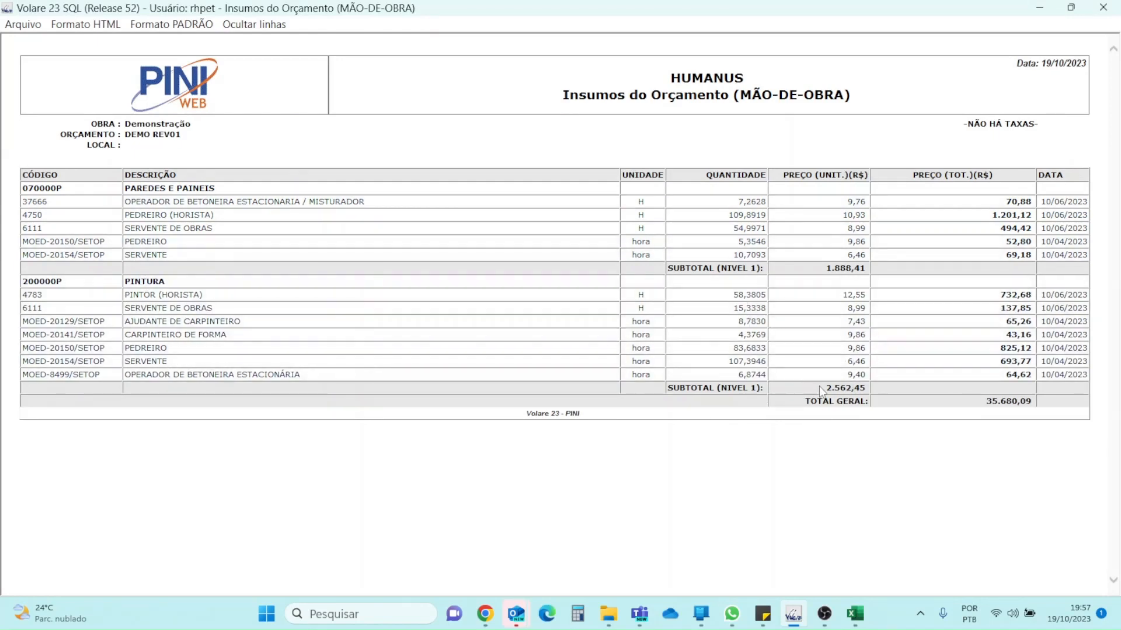
Step: Review the labour quantities, prices and subtotal under Paredes e Paineis, and close the report
{"action": "left_click_drag", "start_coordinate": [823, 269], "coordinate": [871, 275]}
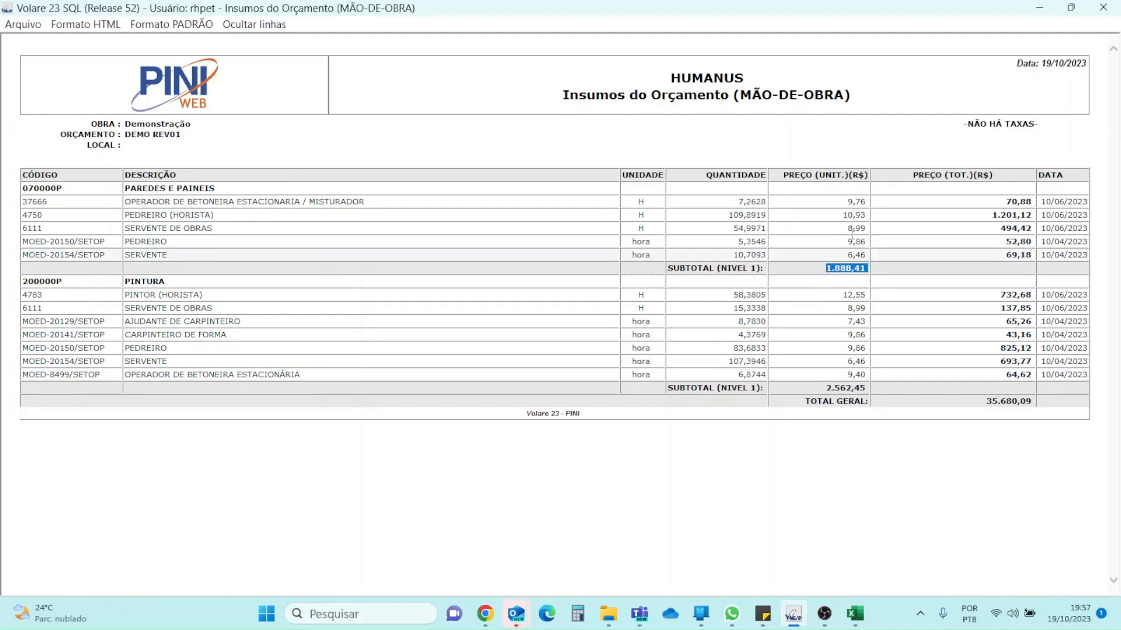
{"action": "left_click", "coordinate": [845, 202]}
{"action": "left_click_drag", "start_coordinate": [844, 202], "coordinate": [738, 257]}
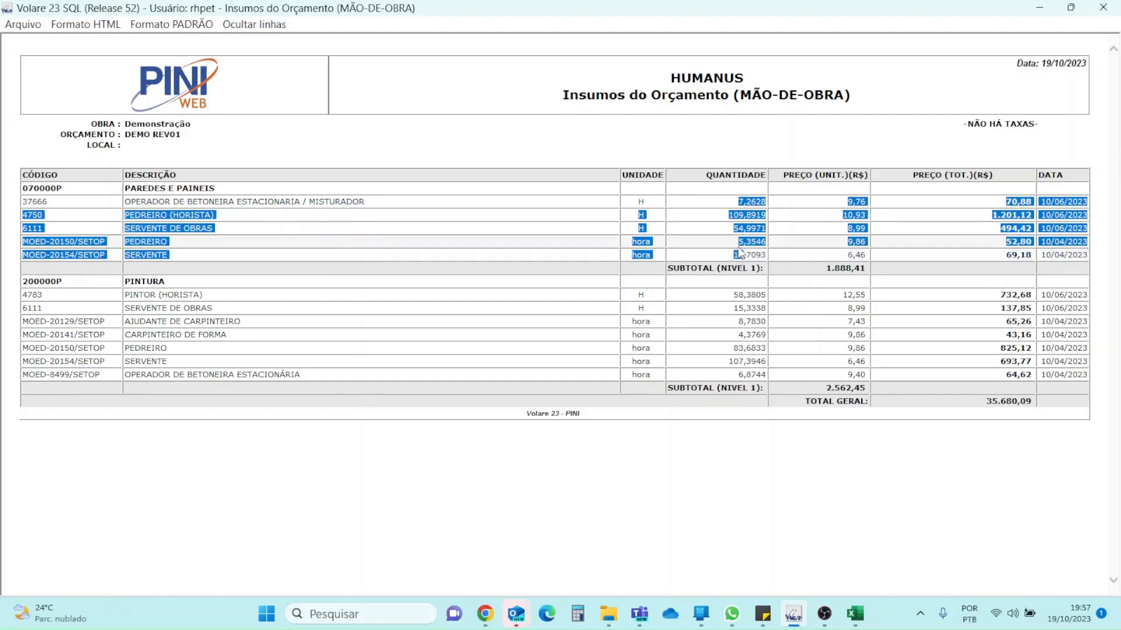
{"action": "left_click", "coordinate": [1063, 226]}
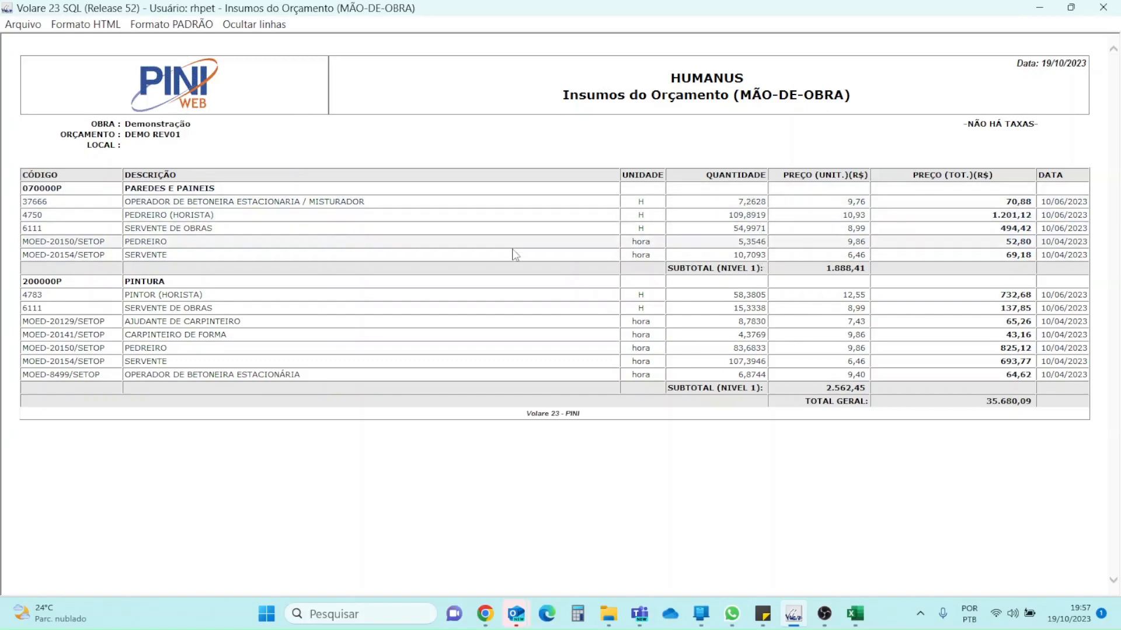
{"action": "left_click", "coordinate": [1103, 7]}
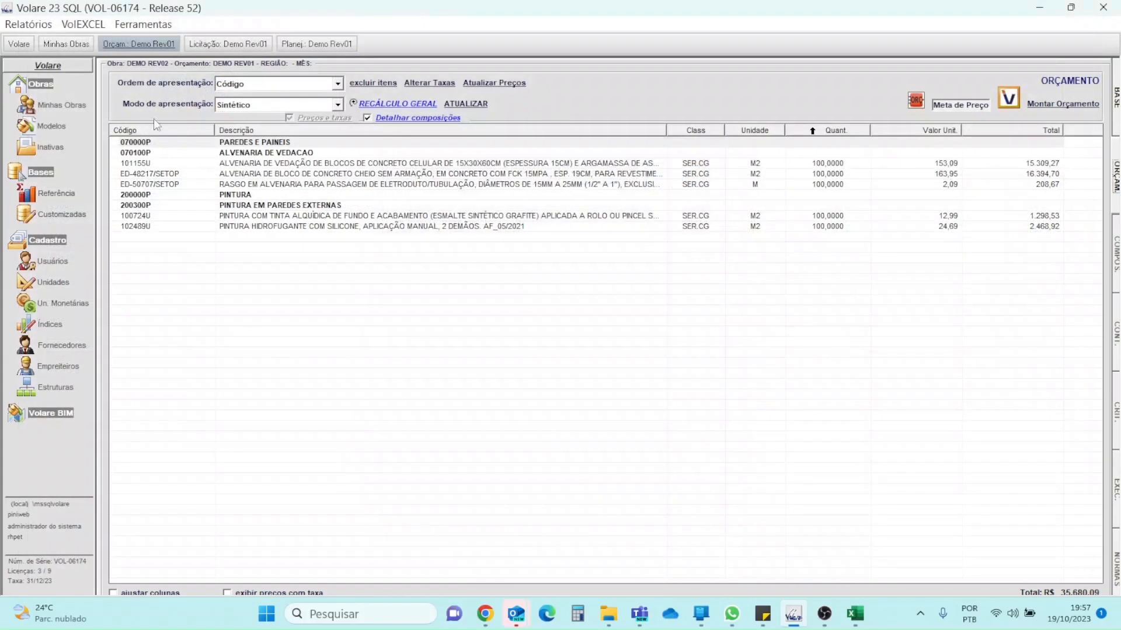
Step: Generate the Insumos Componentes report (Global) for item 1379, CIMENTO PORTLAND COMPOSTO CP II-32, view it and close it
{"action": "left_click", "coordinate": [28, 24]}
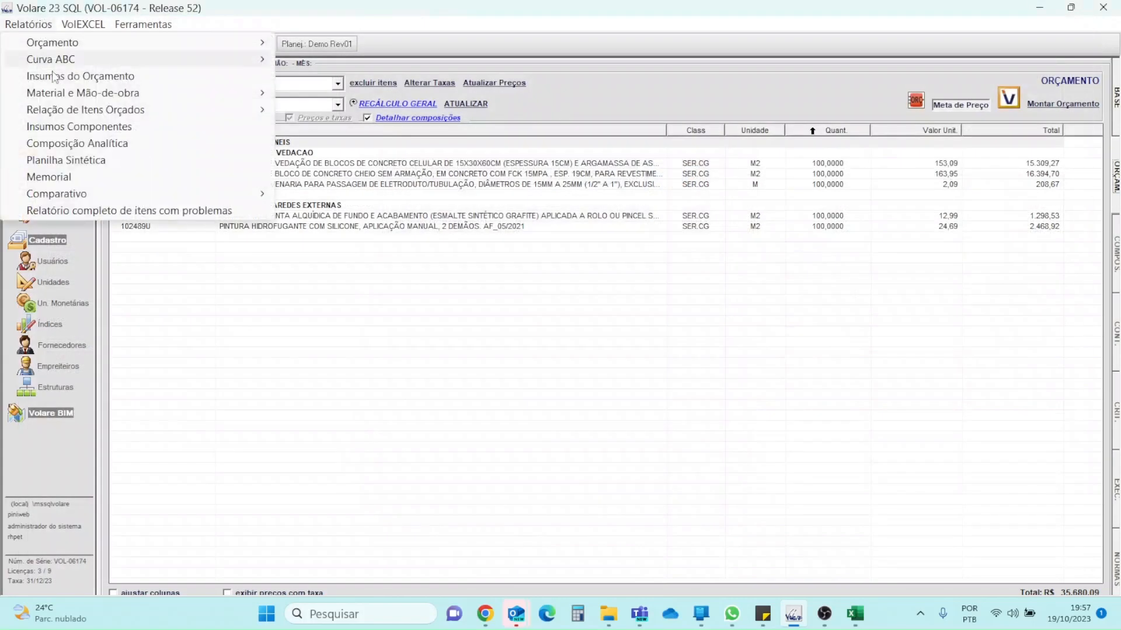
{"action": "left_click", "coordinate": [78, 130]}
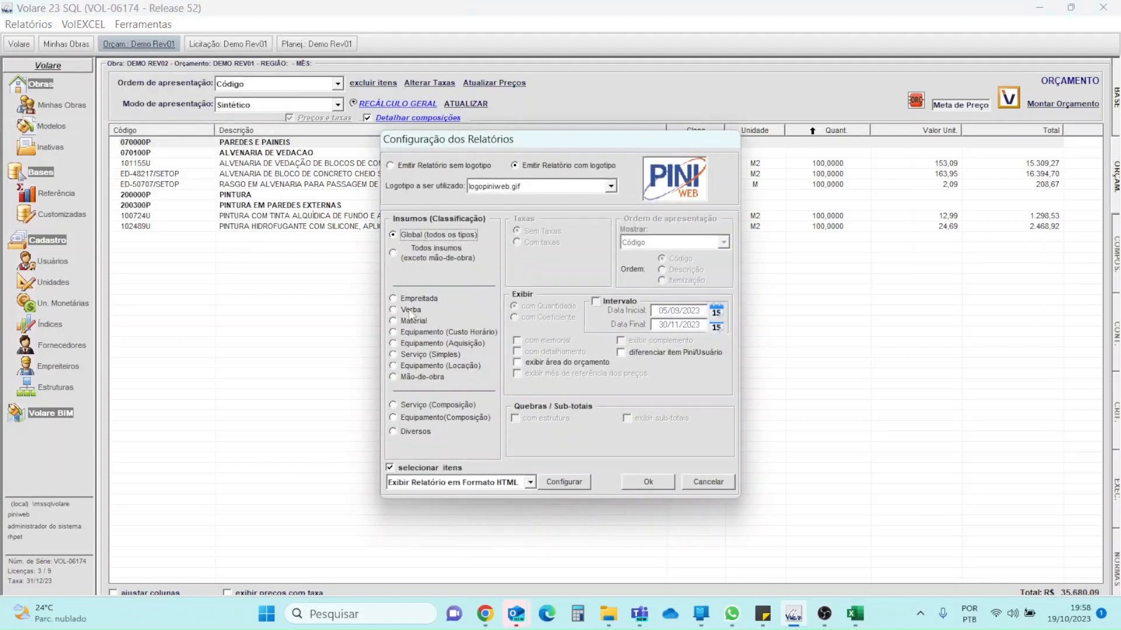
{"action": "left_click", "coordinate": [648, 481]}
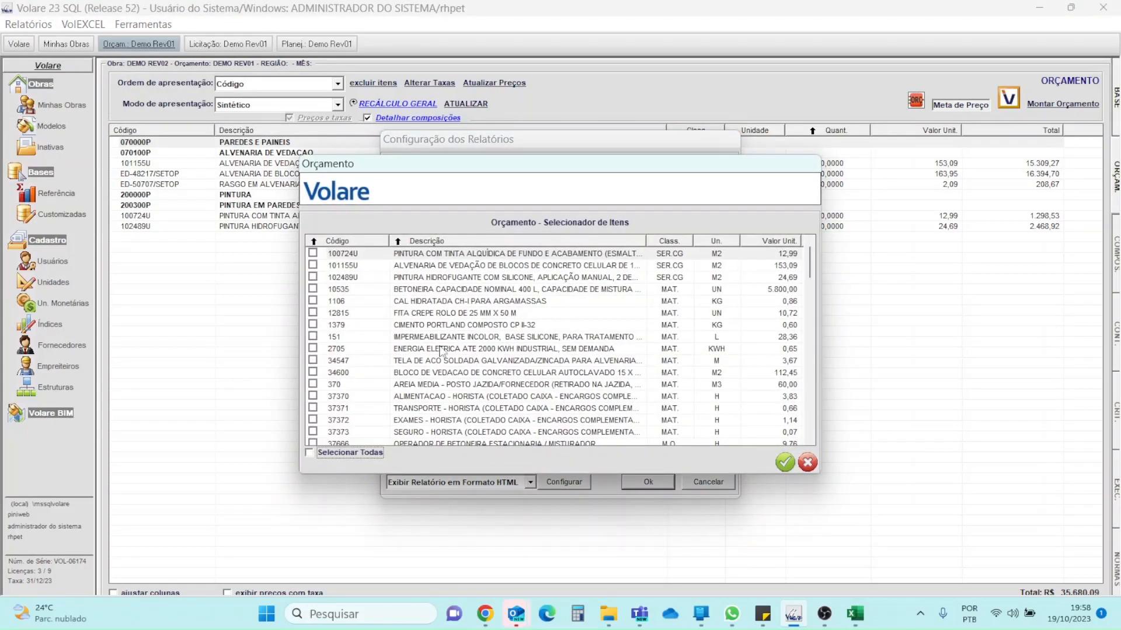
{"action": "left_click", "coordinate": [411, 325]}
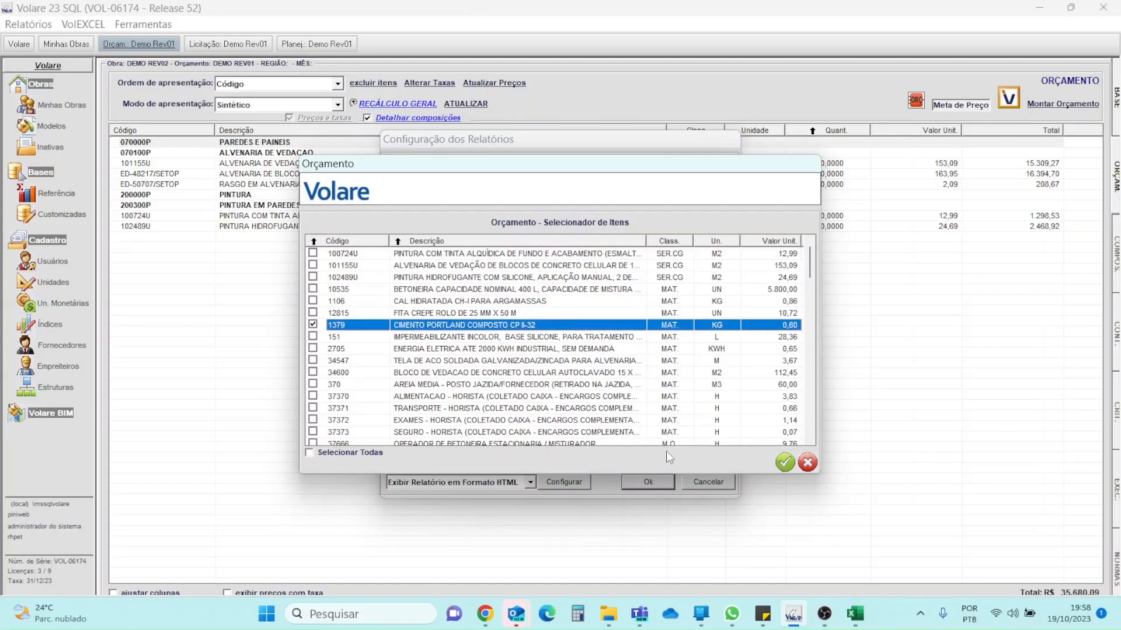
{"action": "left_click", "coordinate": [785, 464]}
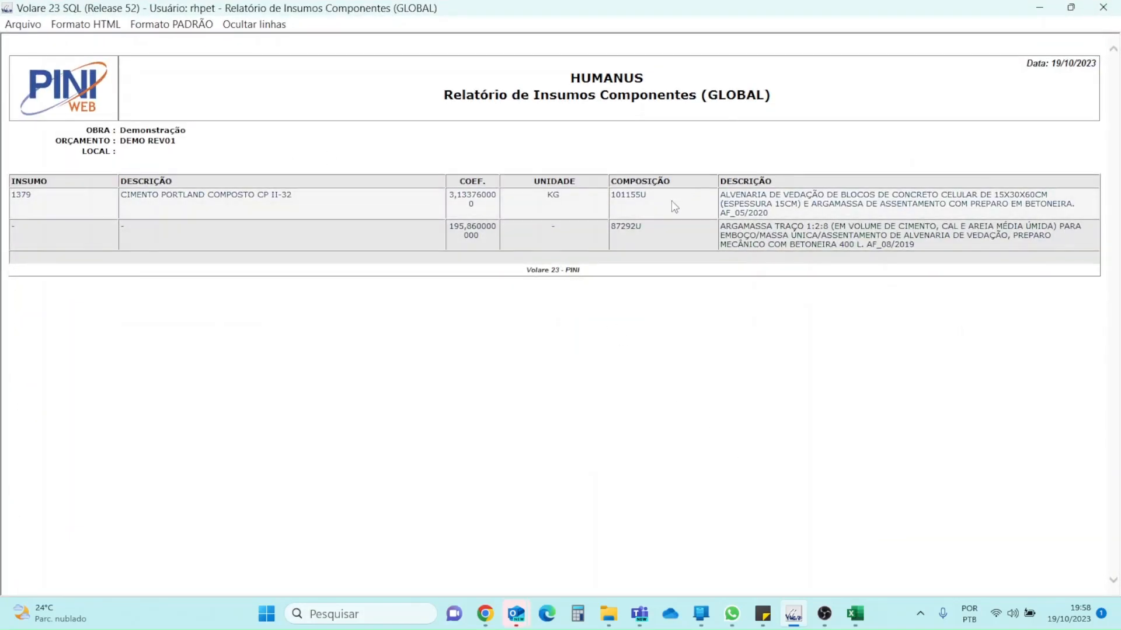
{"action": "left_click", "coordinate": [1102, 7]}
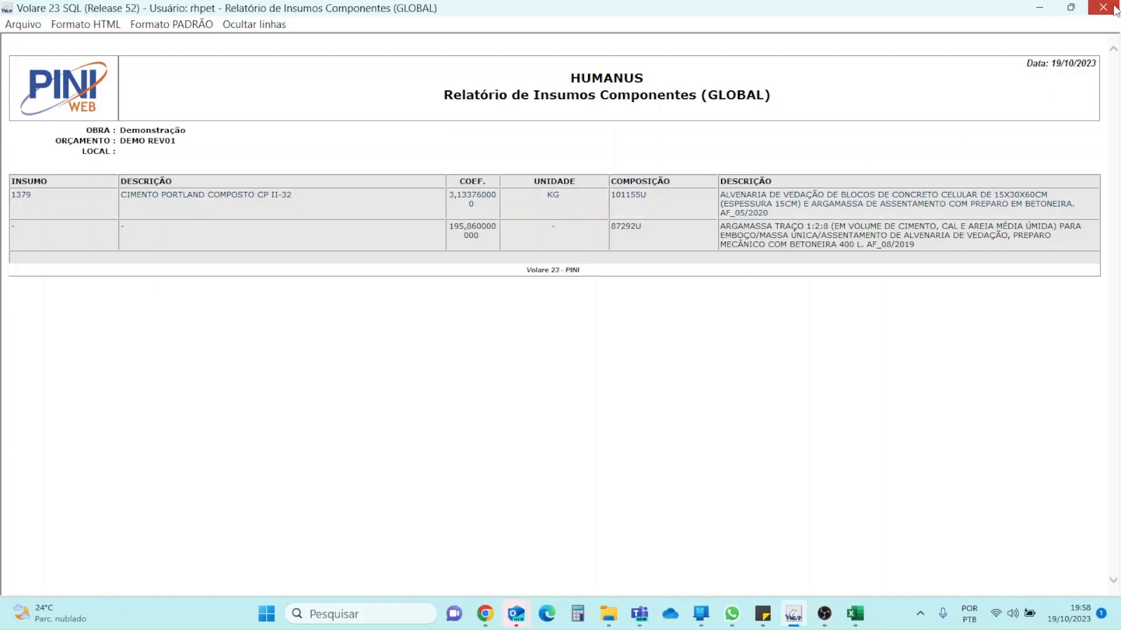
Step: Generate the Composição Analítica report (Global) for the painting services 100724U and 102489U
{"action": "left_click", "coordinate": [28, 24]}
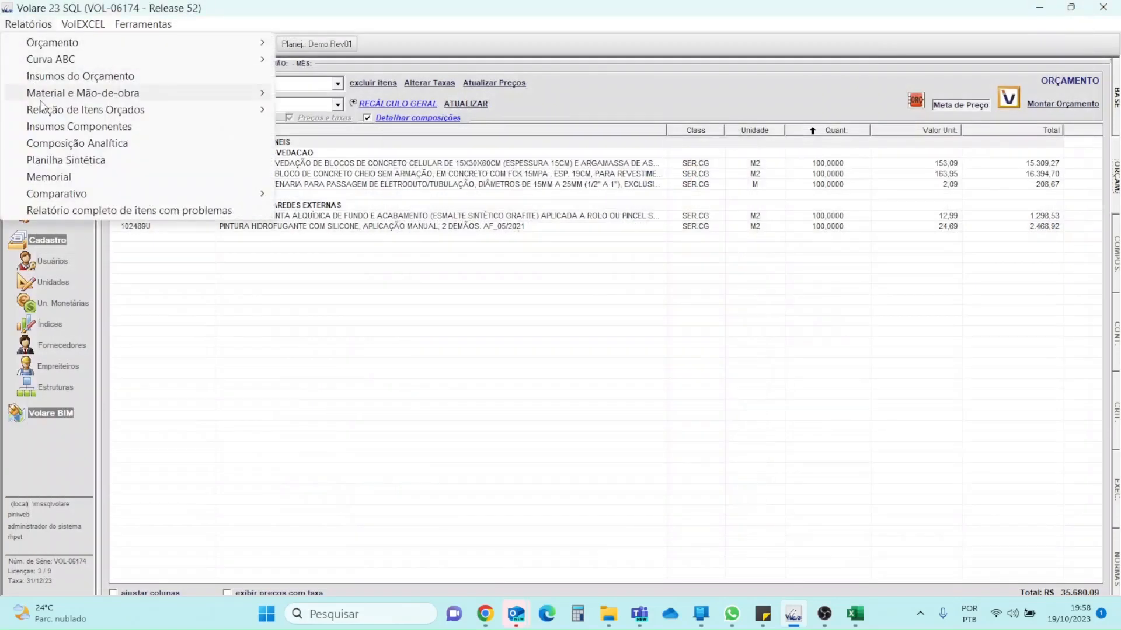
{"action": "left_click", "coordinate": [75, 143]}
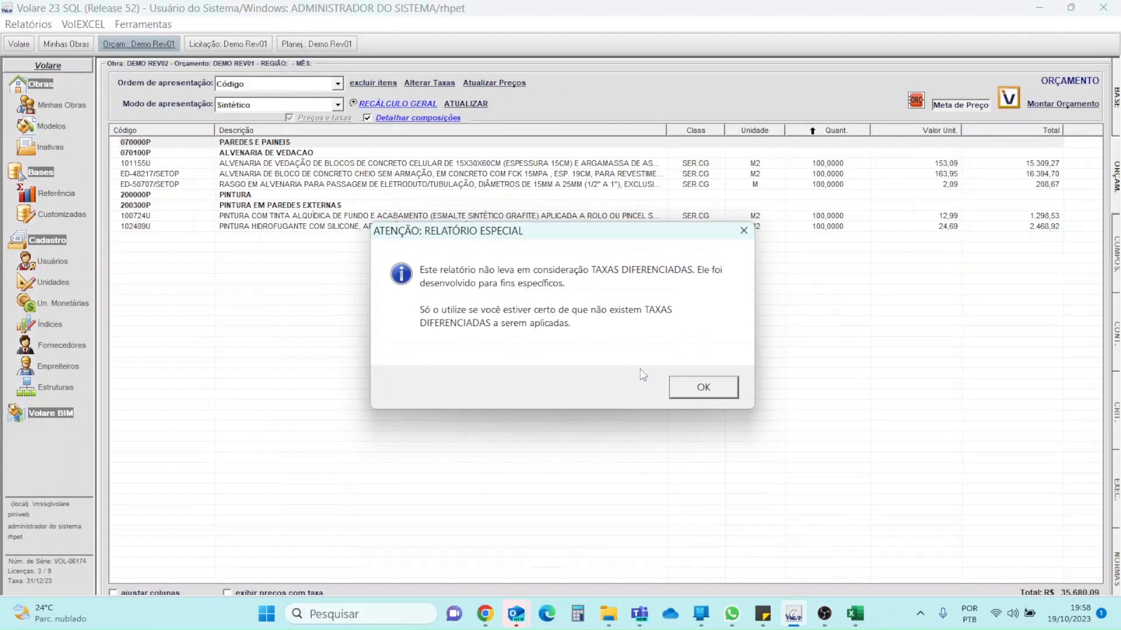
{"action": "left_click", "coordinate": [702, 387]}
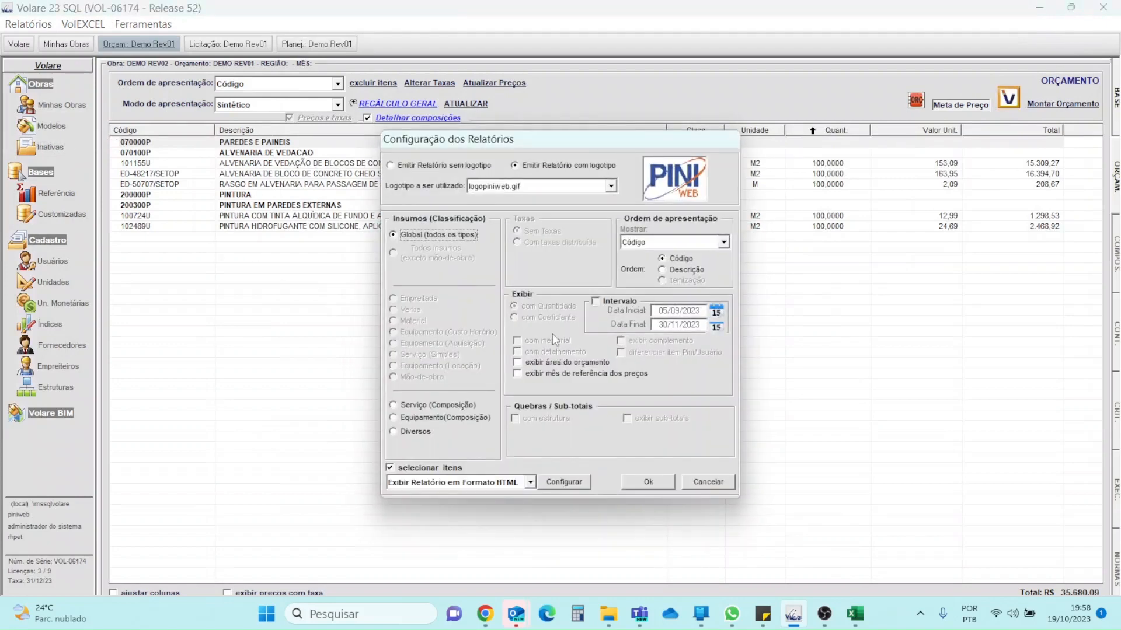
{"action": "left_click", "coordinate": [645, 482]}
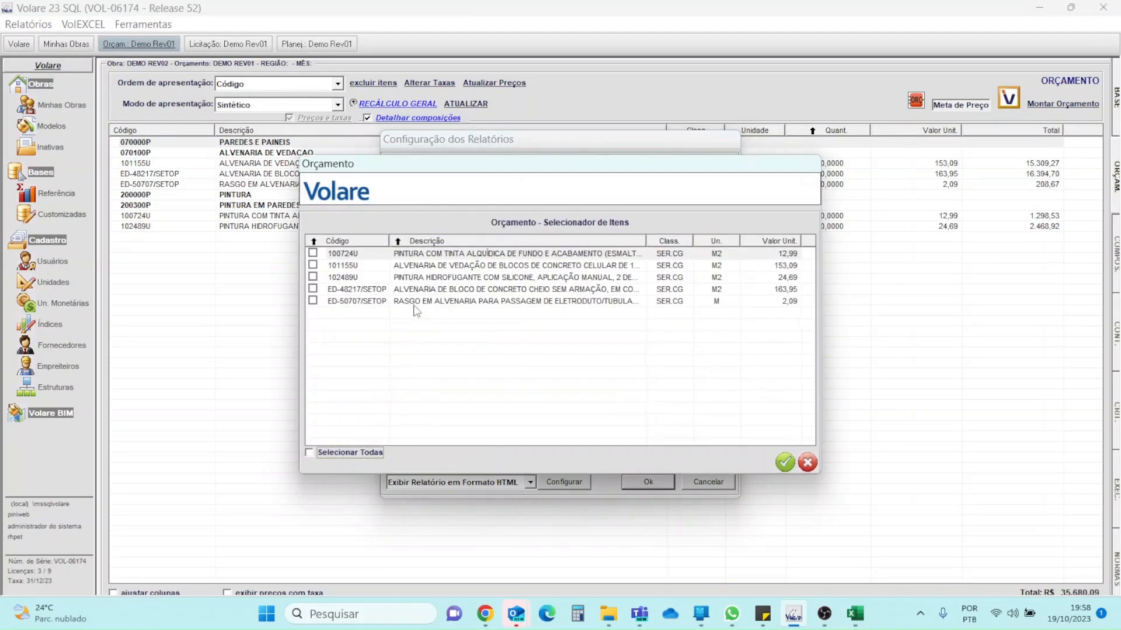
{"action": "left_click", "coordinate": [363, 255]}
{"action": "left_click", "coordinate": [363, 276]}
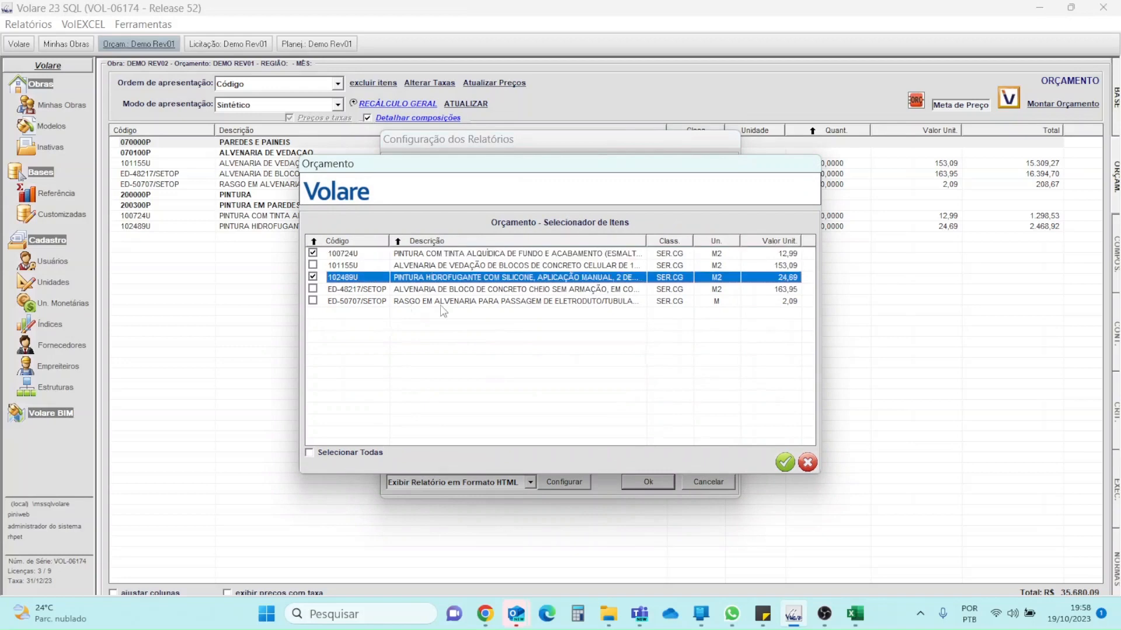
{"action": "left_click", "coordinate": [785, 462]}
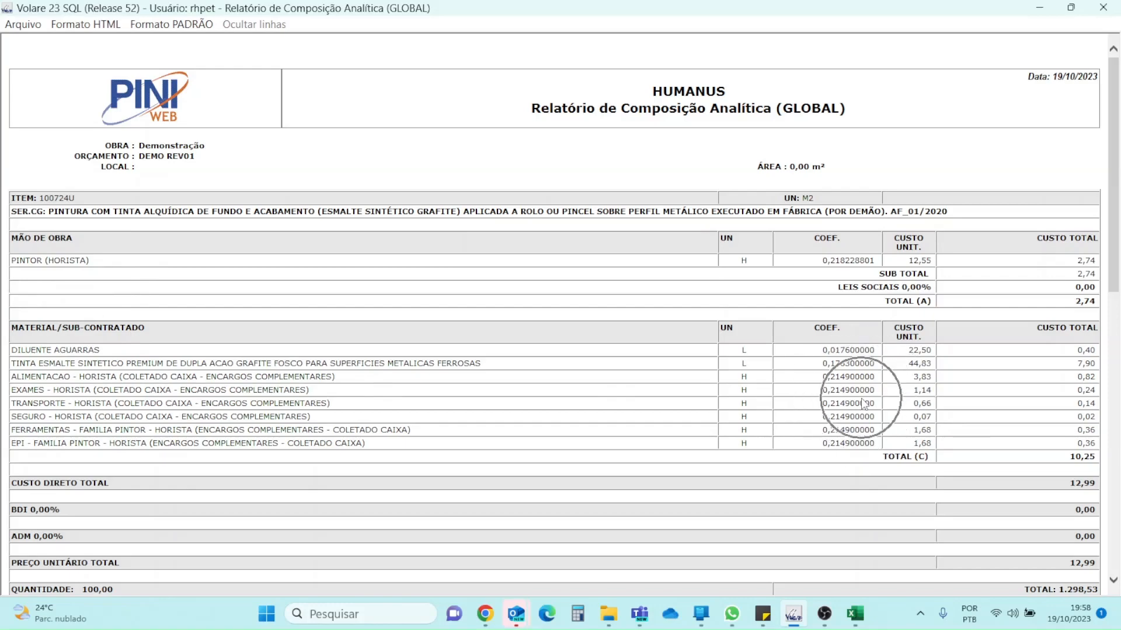
Step: Review the labour, material and unit price breakdown of service 100724U in the Composição Analítica report and close it
{"action": "scroll", "coordinate": [1025, 450], "scroll_direction": "down", "scroll_amount": 3}
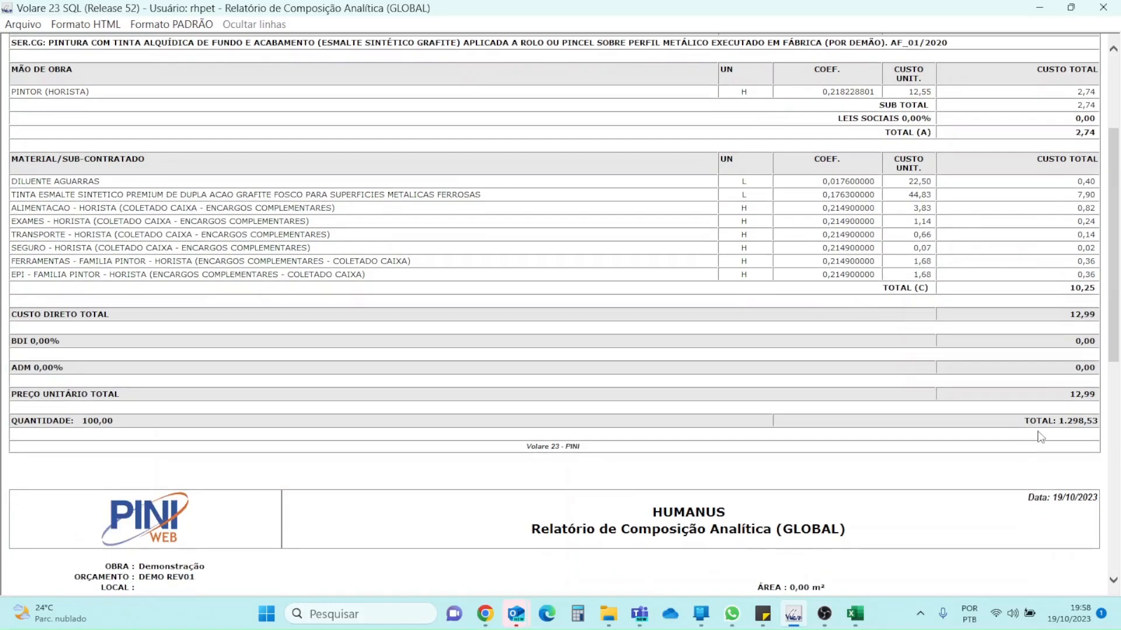
{"action": "scroll", "coordinate": [1036, 436], "scroll_direction": "up", "scroll_amount": 2}
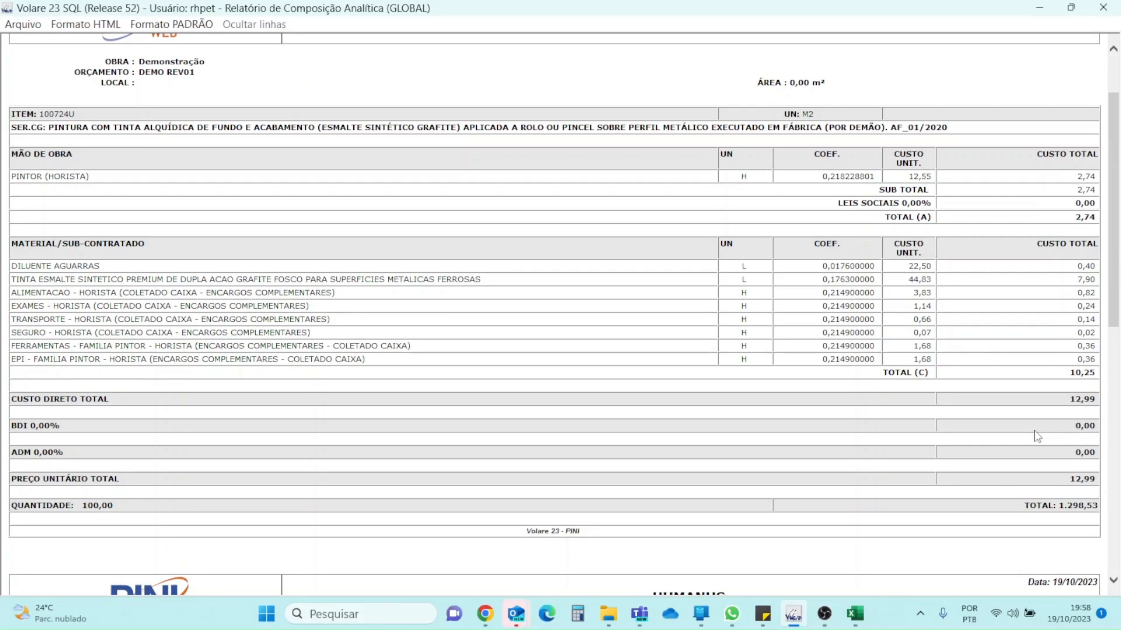
{"action": "left_click", "coordinate": [1103, 8]}
{"action": "left_click", "coordinate": [27, 26]}
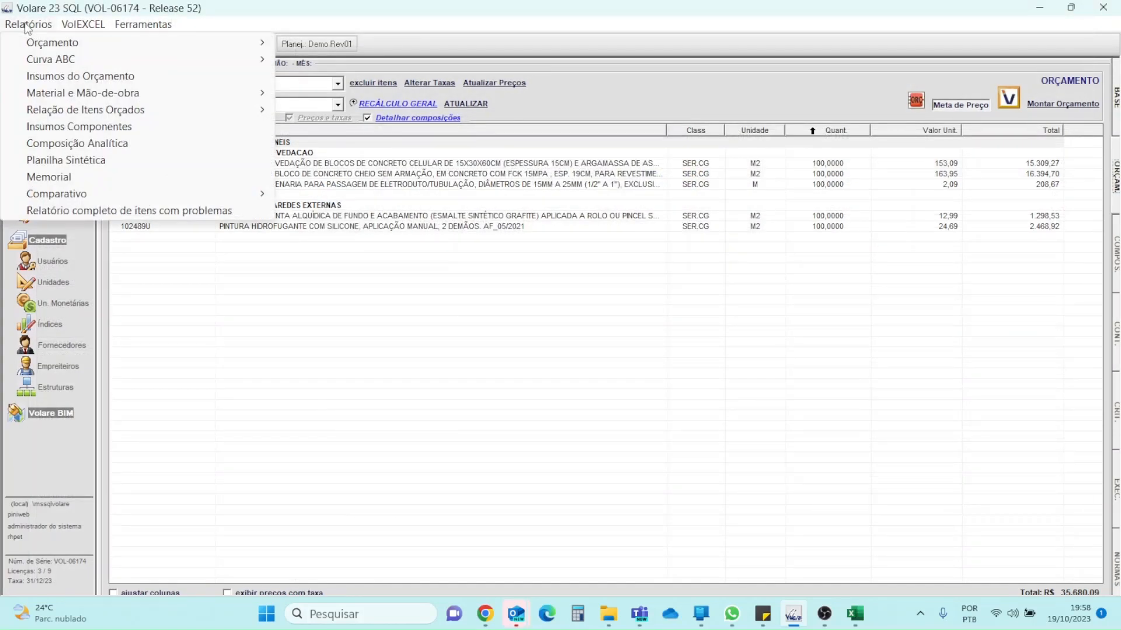
{"action": "left_click", "coordinate": [182, 333]}
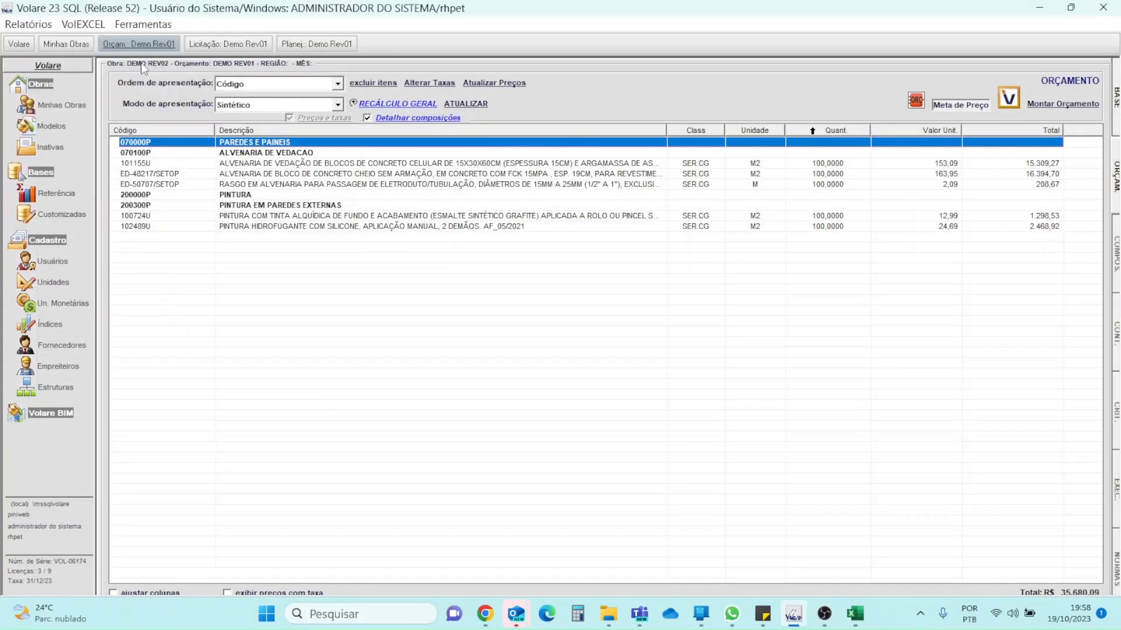
Step: Export the Orçamento Sintético to Excel with the calculations set to Truncar com 2 casas decimais
{"action": "left_click", "coordinate": [85, 26]}
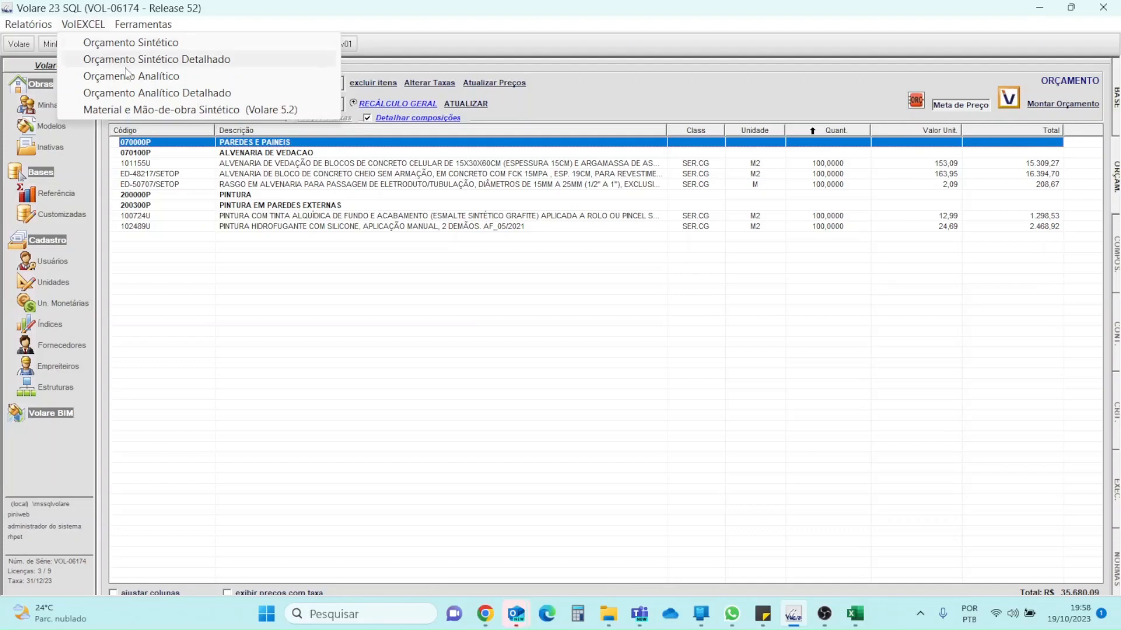
{"action": "left_click", "coordinate": [123, 46]}
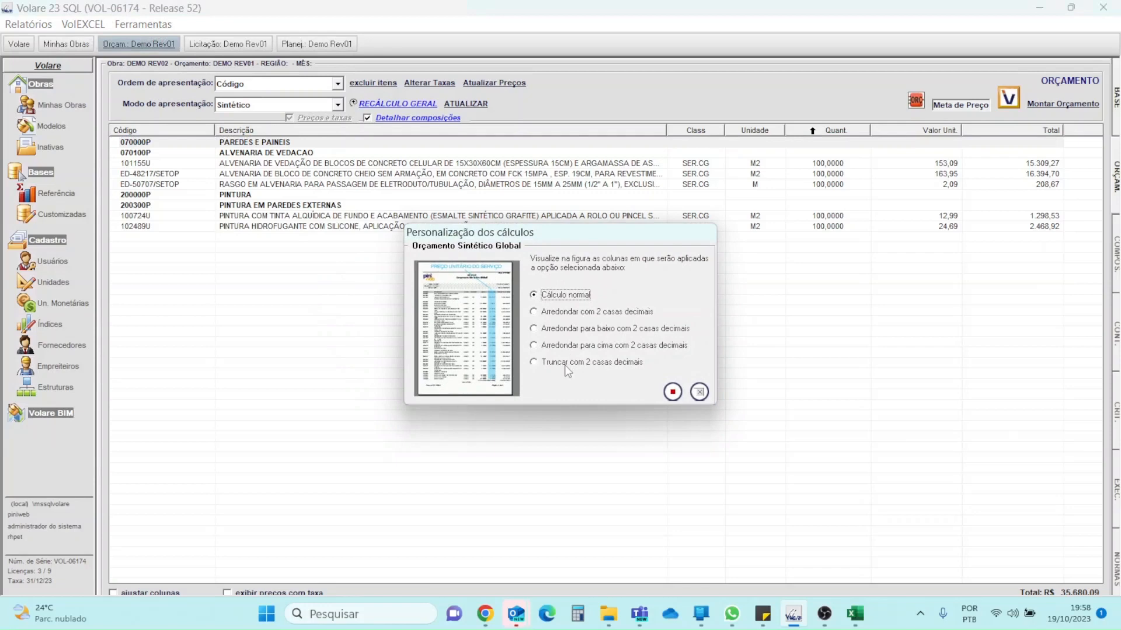
{"action": "left_click", "coordinate": [552, 364]}
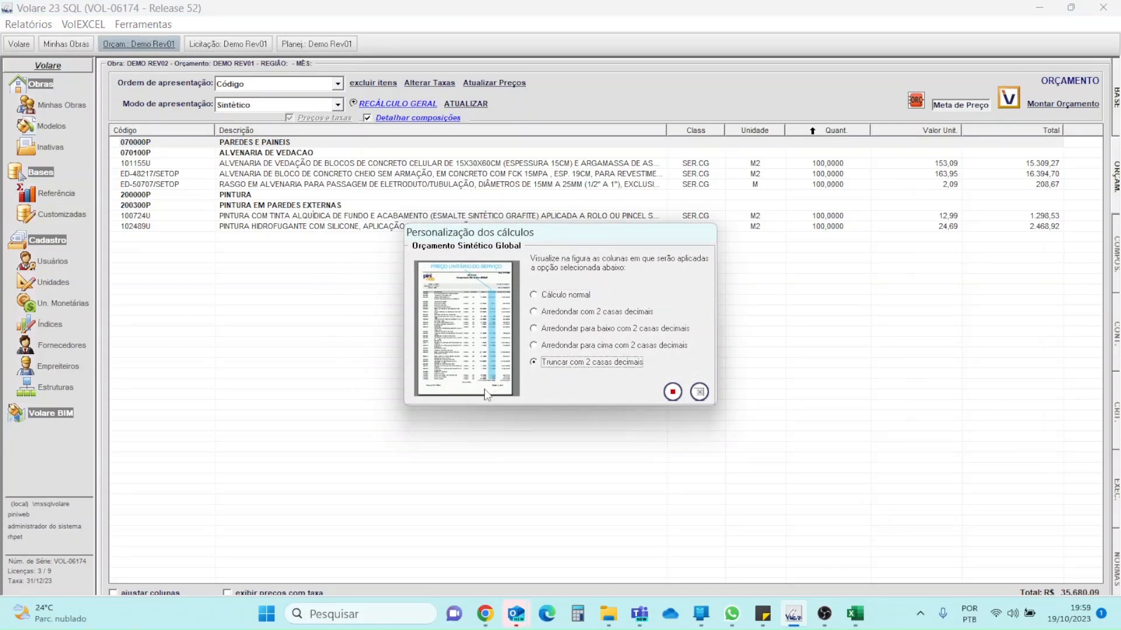
{"action": "left_click", "coordinate": [571, 329]}
{"action": "left_click", "coordinate": [554, 366]}
{"action": "left_click", "coordinate": [674, 397]}
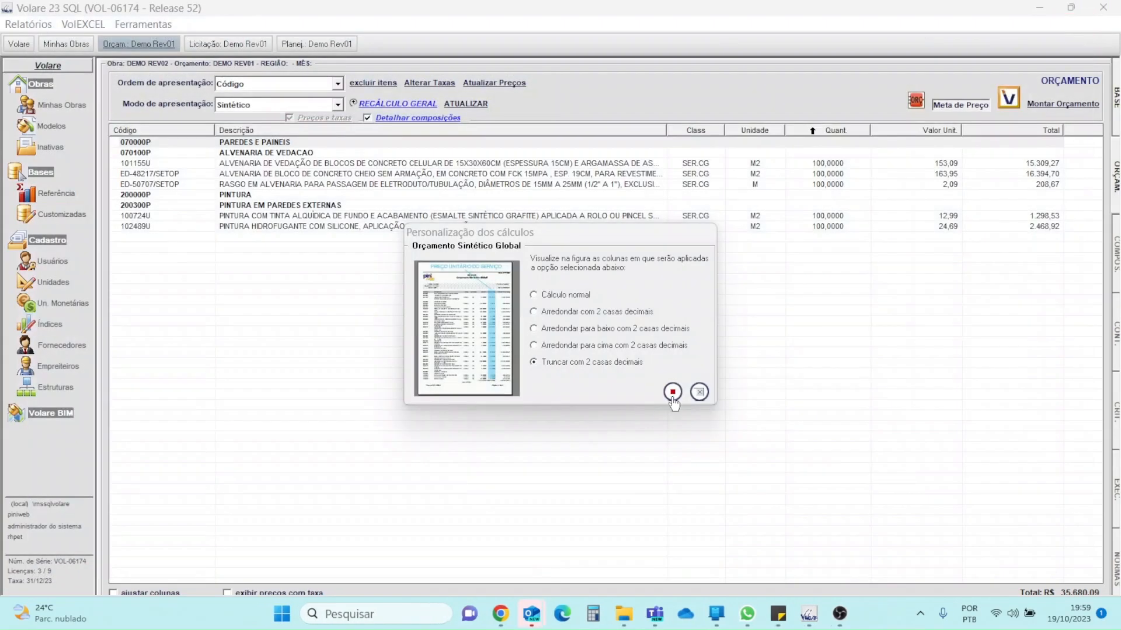
{"action": "left_click", "coordinate": [672, 396]}
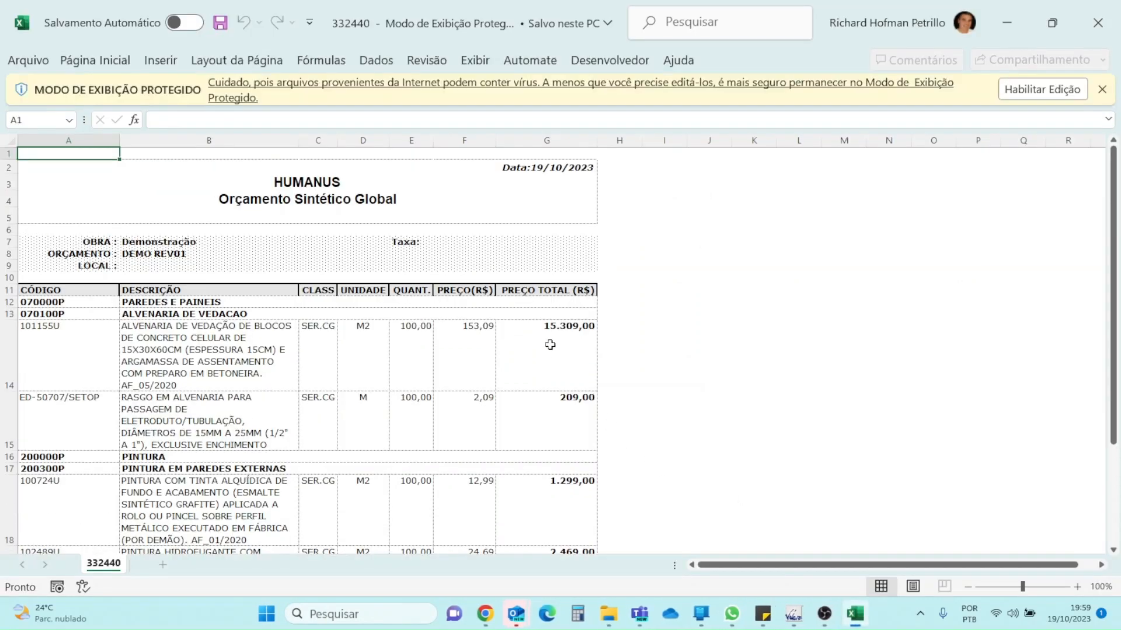
Step: Examine the total price formula of service 101155U in the exported workbook, along with its price, quantity and unit cells, leaving Protected View on
{"action": "left_click", "coordinate": [549, 343]}
{"action": "left_click", "coordinate": [208, 117]}
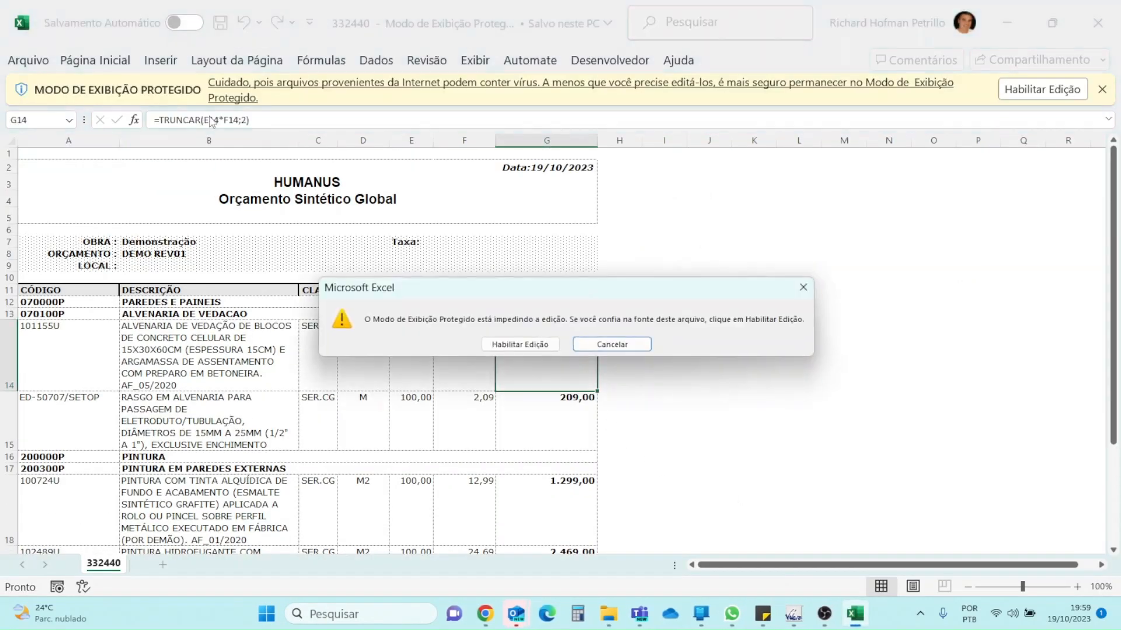
{"action": "left_click", "coordinate": [584, 345]}
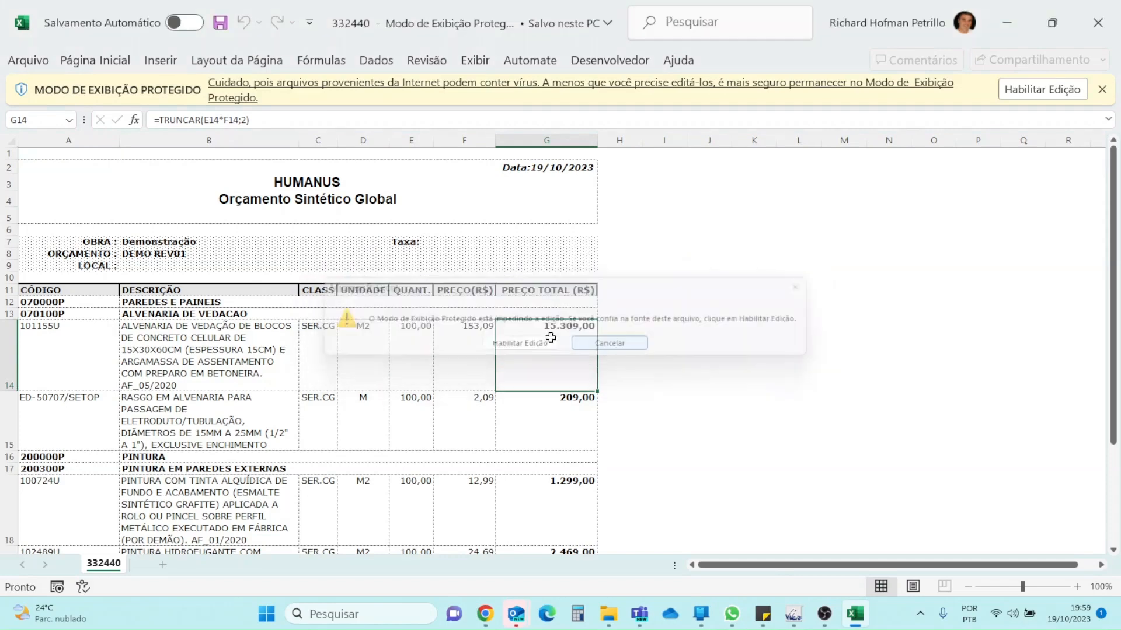
{"action": "left_click", "coordinate": [459, 351]}
{"action": "left_click", "coordinate": [405, 350]}
{"action": "left_click", "coordinate": [331, 342]}
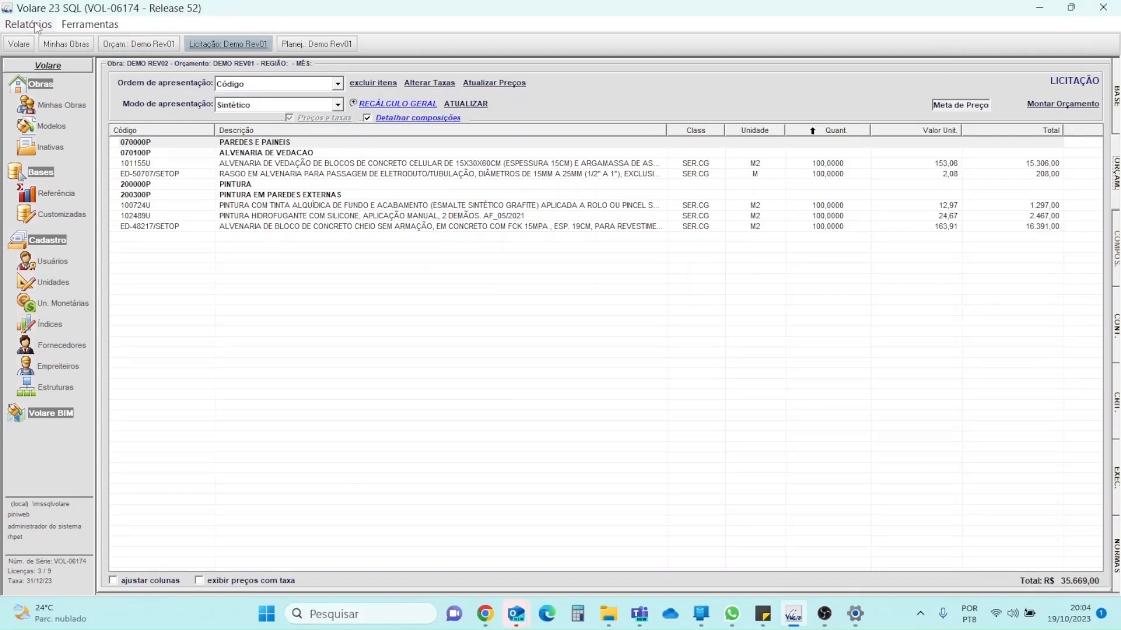
Step: Open the Relatórios Customizáveis of the Licitação budget and look at the filter values available for the Itemização column
{"action": "left_click", "coordinate": [29, 23]}
{"action": "mouse_move", "coordinate": [65, 42]}
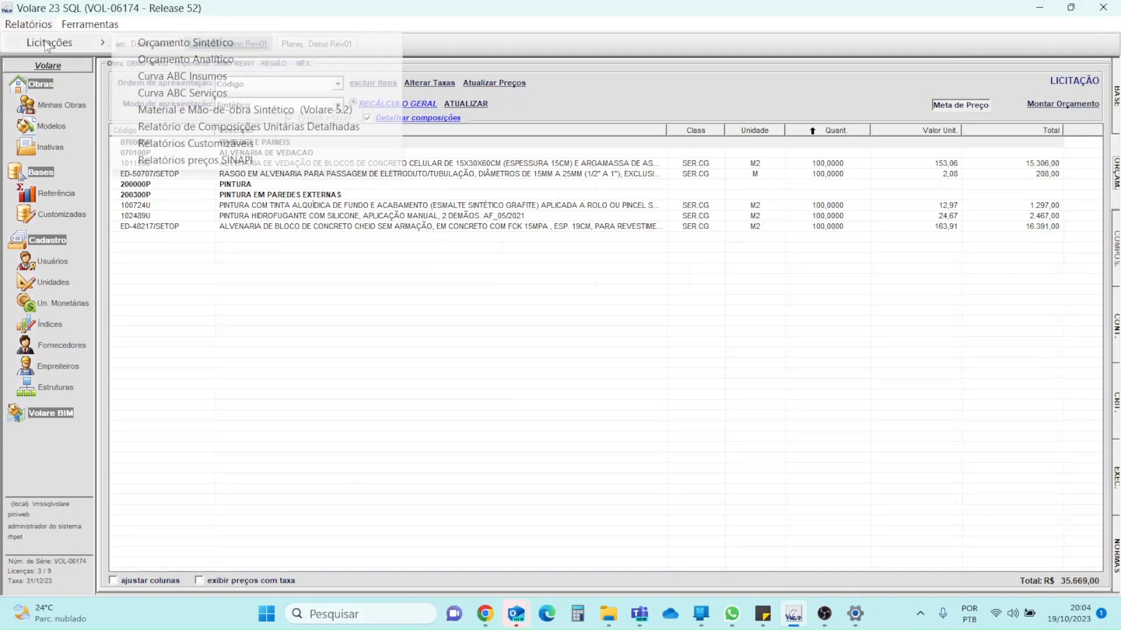
{"action": "left_click", "coordinate": [228, 147]}
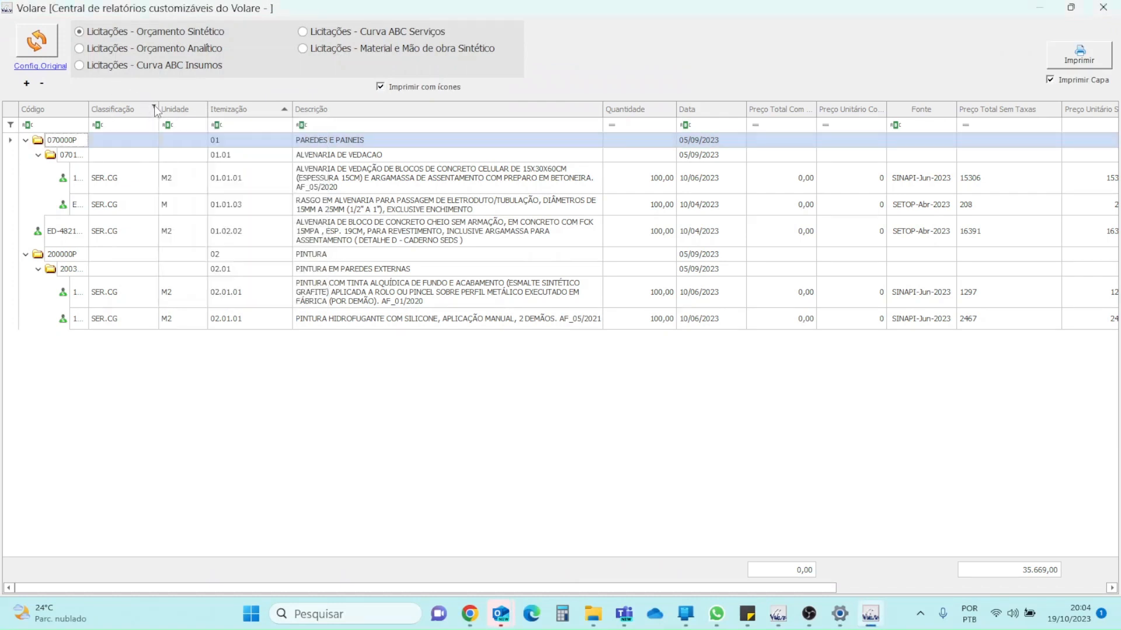
{"action": "left_click", "coordinate": [287, 108]}
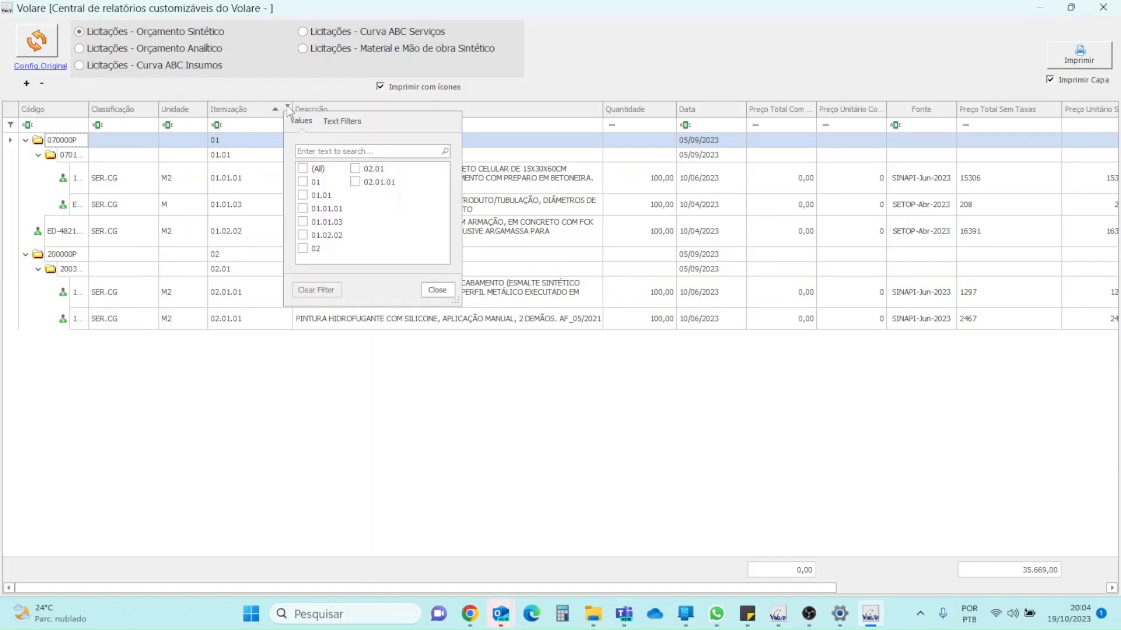
{"action": "left_click", "coordinate": [438, 293]}
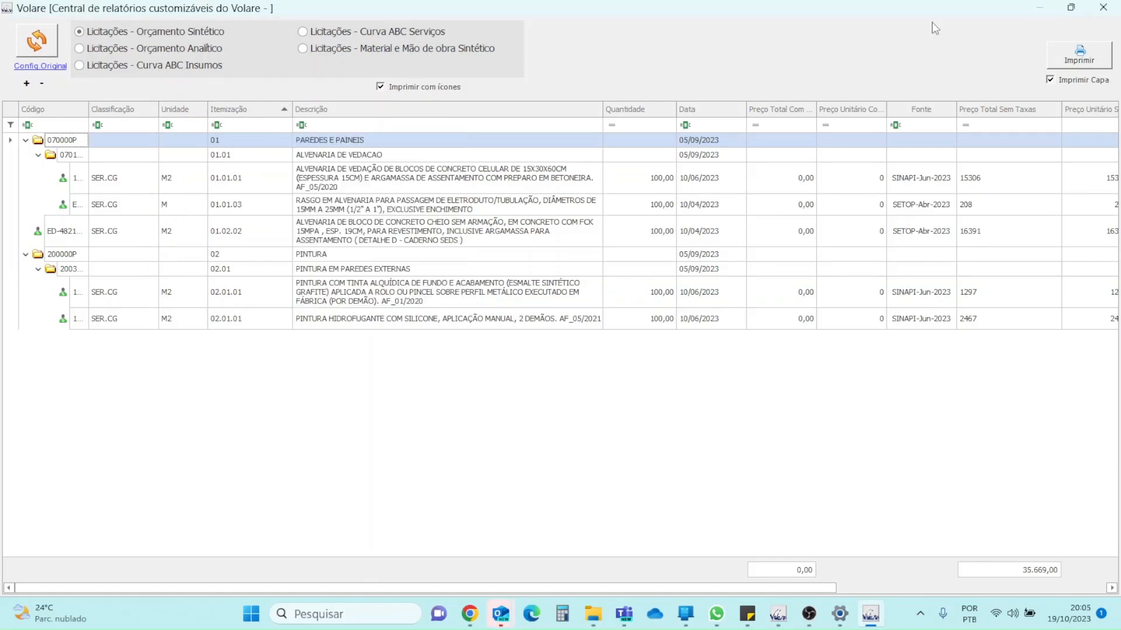
Step: Generate the print preview of the Licitações - Orçamento Sintético report with its cover and review both pages
{"action": "left_click", "coordinate": [1072, 63]}
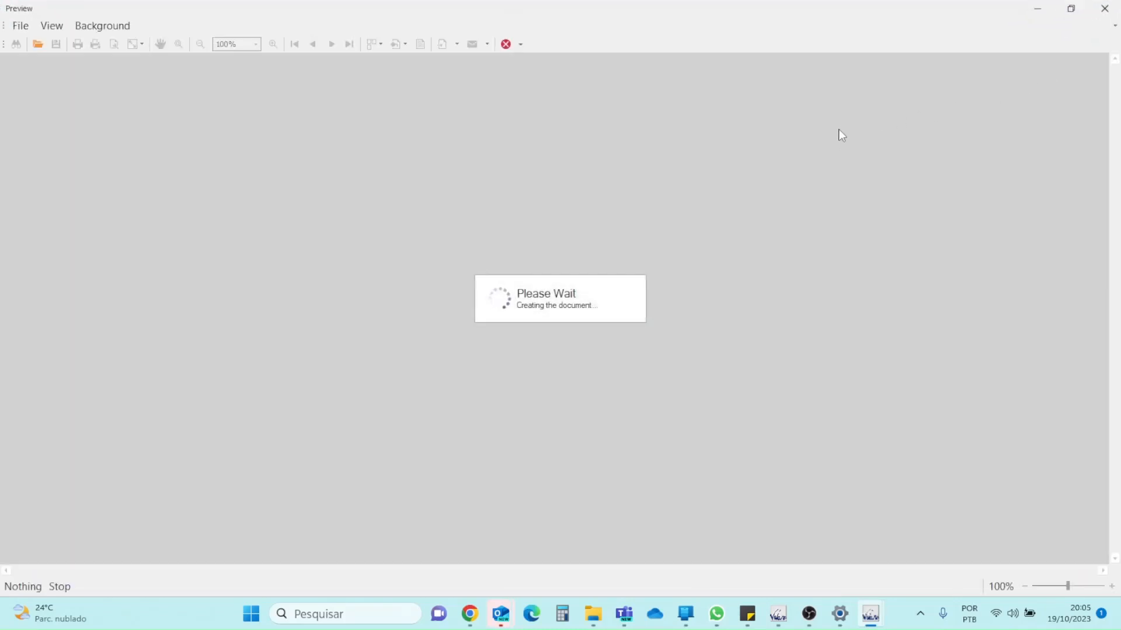
{"action": "scroll", "coordinate": [618, 358], "scroll_direction": "down", "scroll_amount": 10}
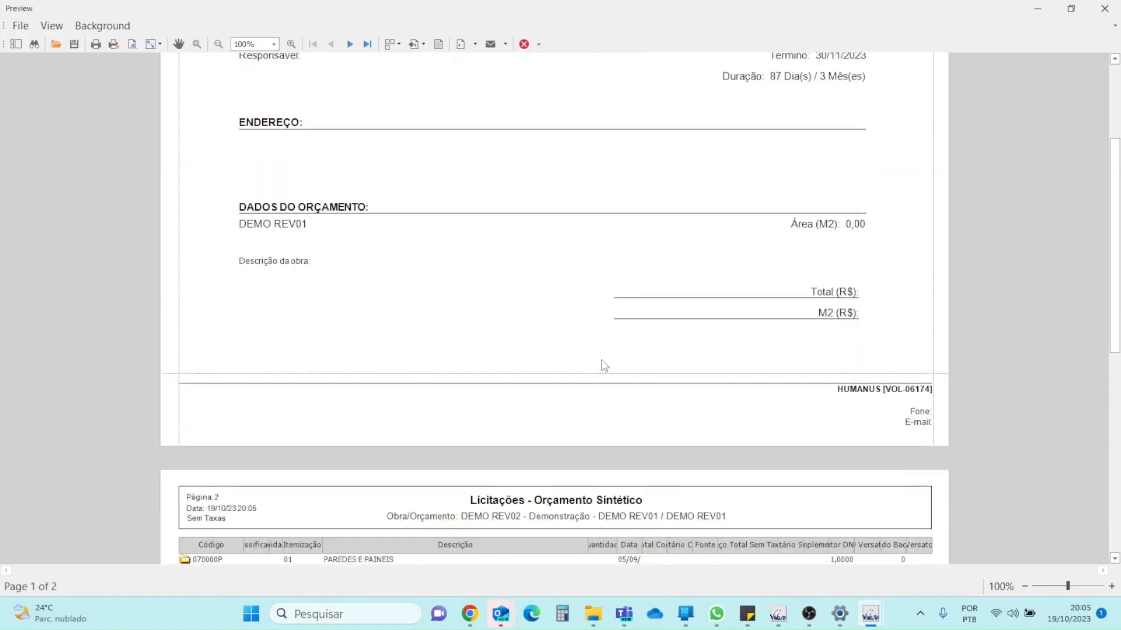
{"action": "scroll", "coordinate": [601, 372], "scroll_direction": "down", "scroll_amount": 2}
{"action": "scroll", "coordinate": [601, 372], "scroll_direction": "up", "scroll_amount": 2}
{"action": "scroll", "coordinate": [601, 372], "scroll_direction": "up", "scroll_amount": 7}
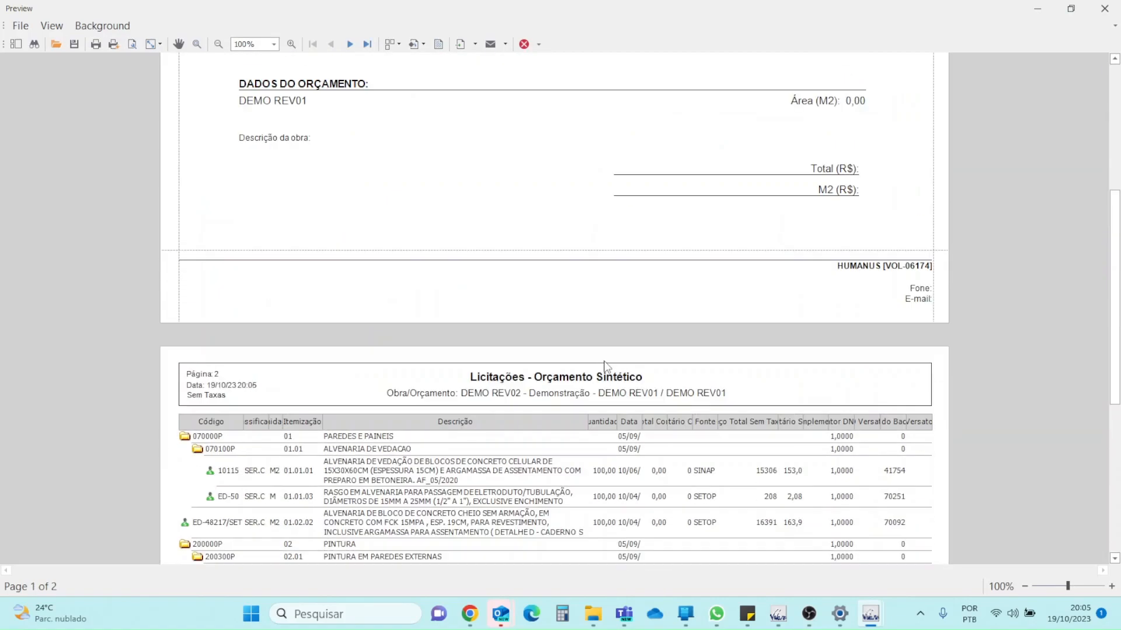
{"action": "scroll", "coordinate": [693, 385], "scroll_direction": "down", "scroll_amount": 9}
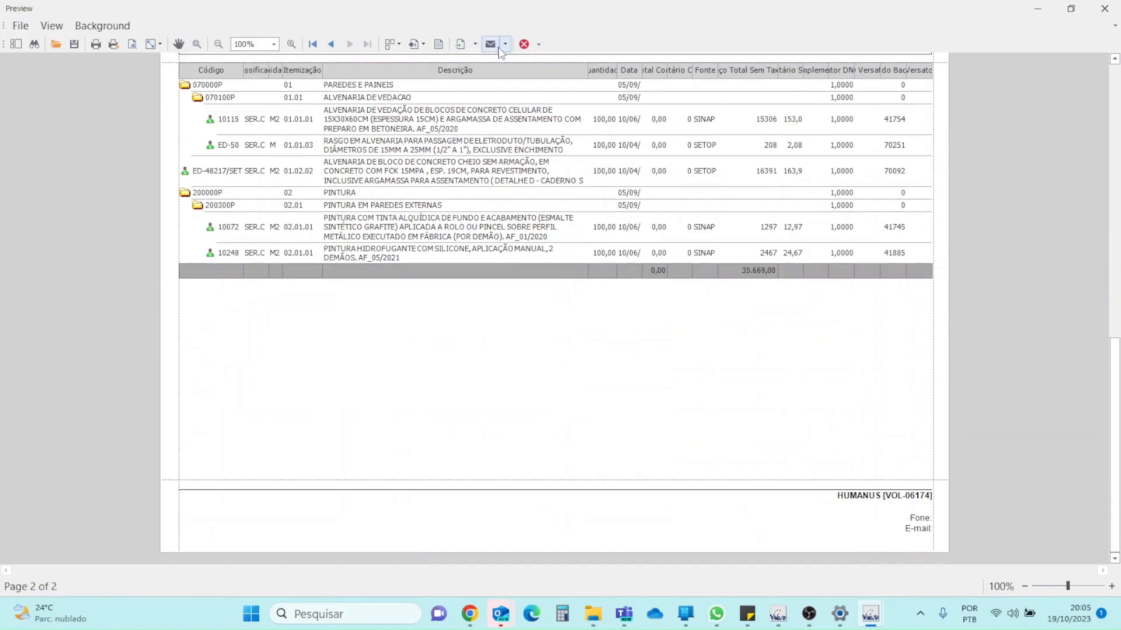
Step: Export the previewed Orçamento Sintético report as an XLS file, keeping the Single file mode and the other default options
{"action": "left_click", "coordinate": [475, 44]}
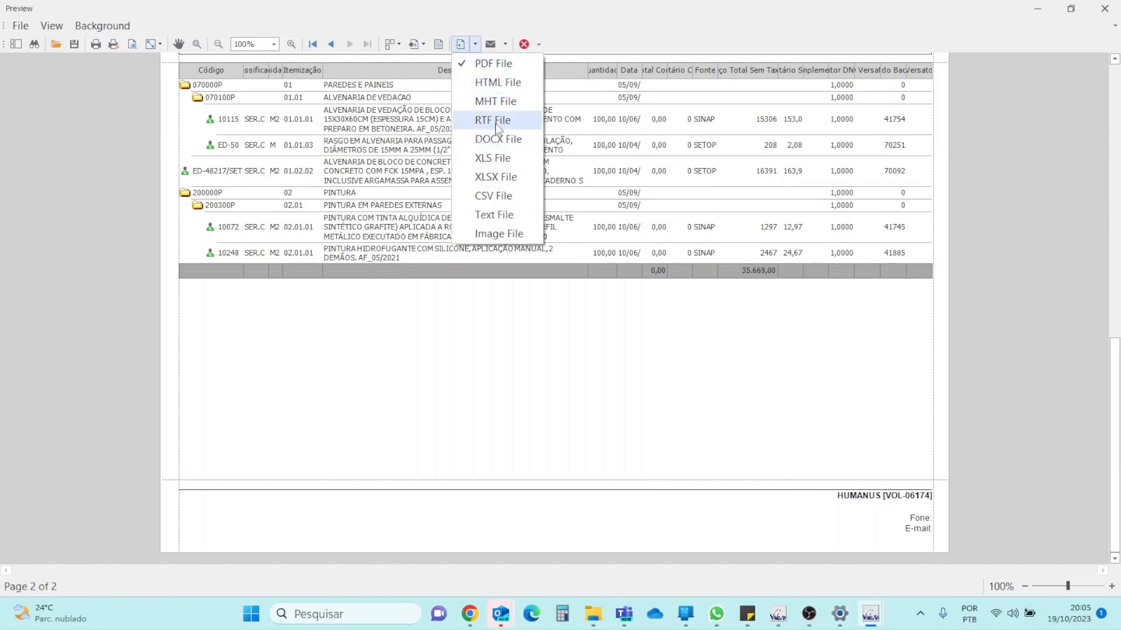
{"action": "left_click", "coordinate": [496, 159]}
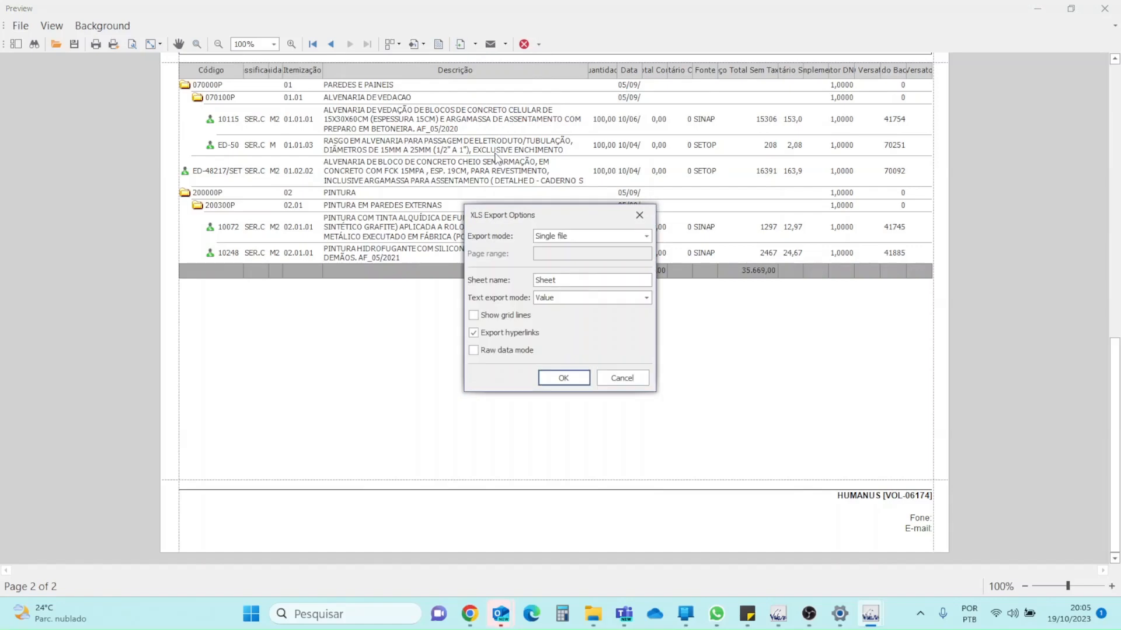
{"action": "left_click", "coordinate": [576, 384]}
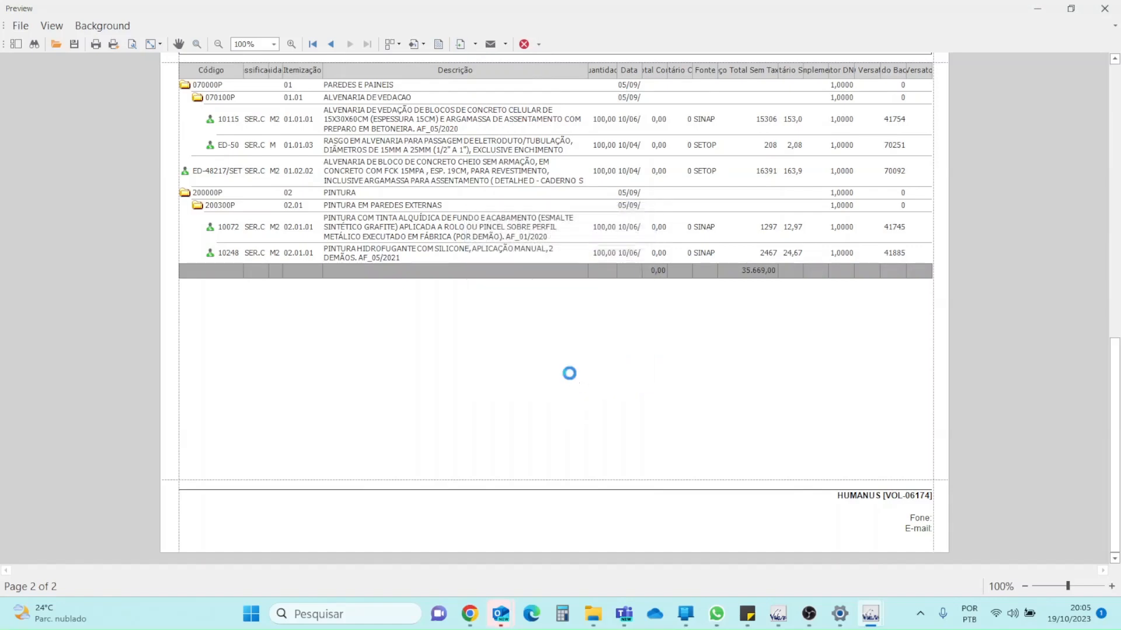
Step: Open the exported Orçamento Sintético workbook, review its cover and budget rows, and return to the Licitação budget in Volare
{"action": "left_click", "coordinate": [427, 331]}
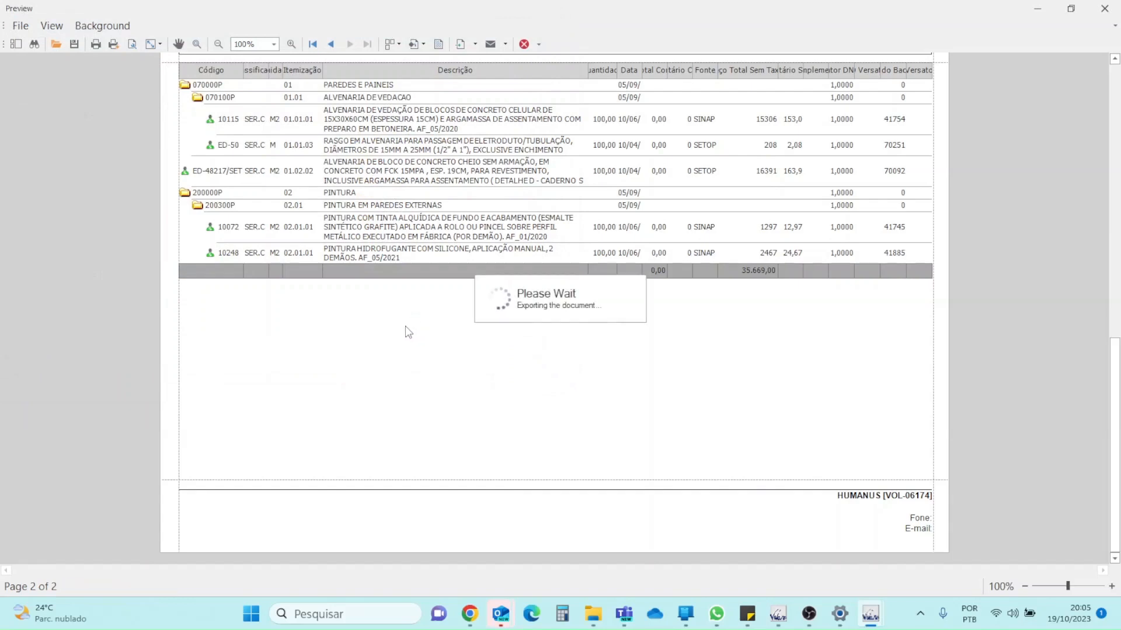
{"action": "left_click", "coordinate": [509, 325]}
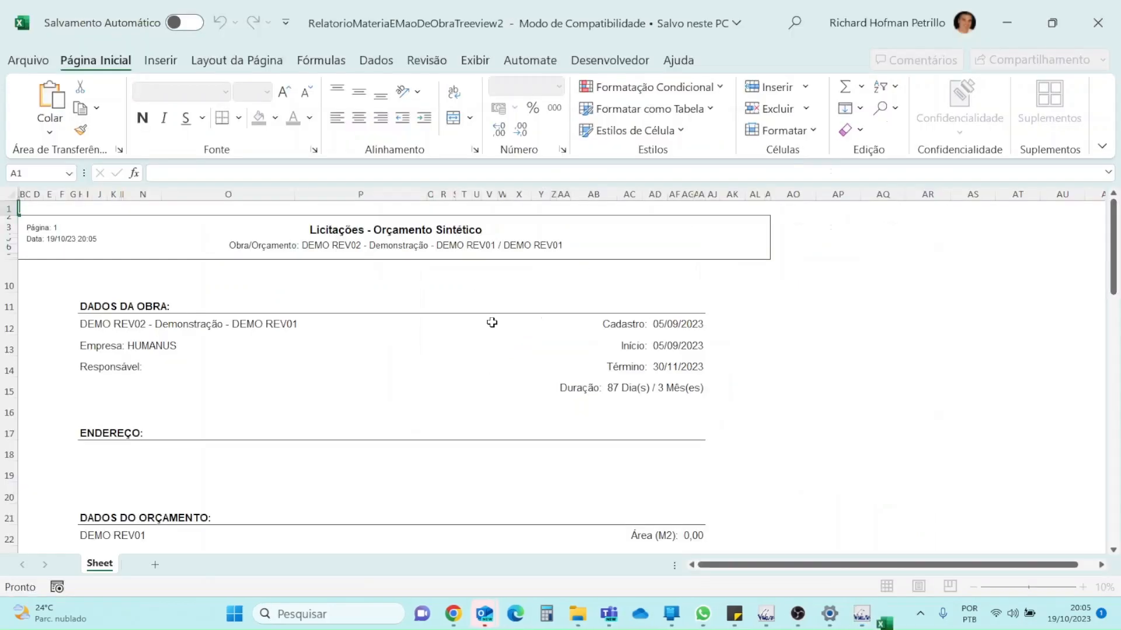
{"action": "scroll", "coordinate": [528, 335], "scroll_direction": "down", "scroll_amount": 9}
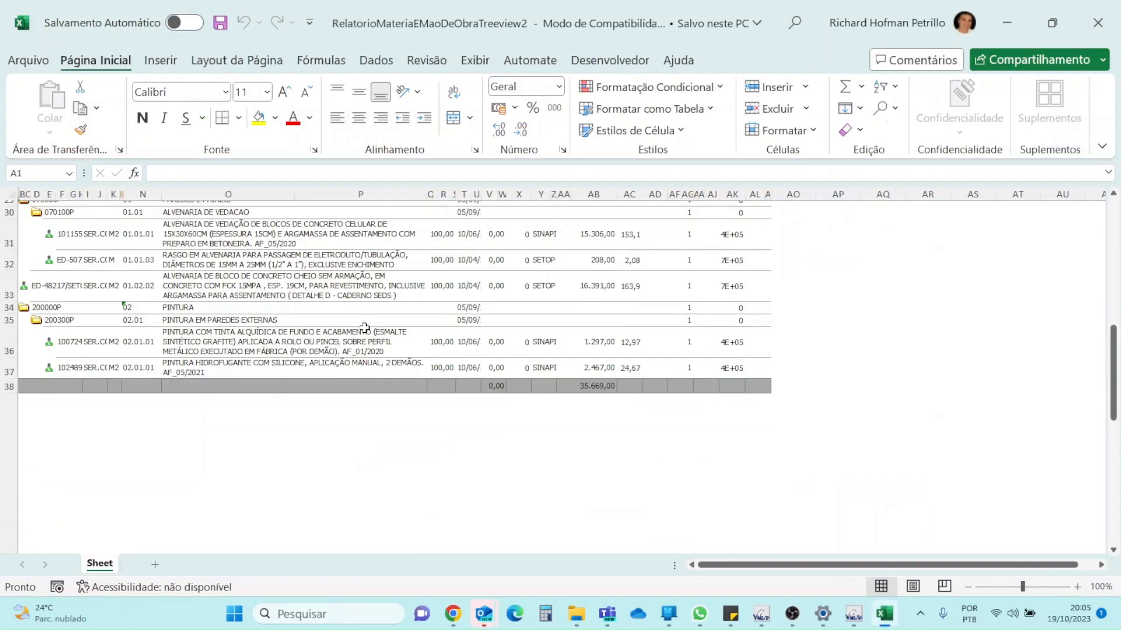
{"action": "scroll", "coordinate": [430, 318], "scroll_direction": "up", "scroll_amount": 4}
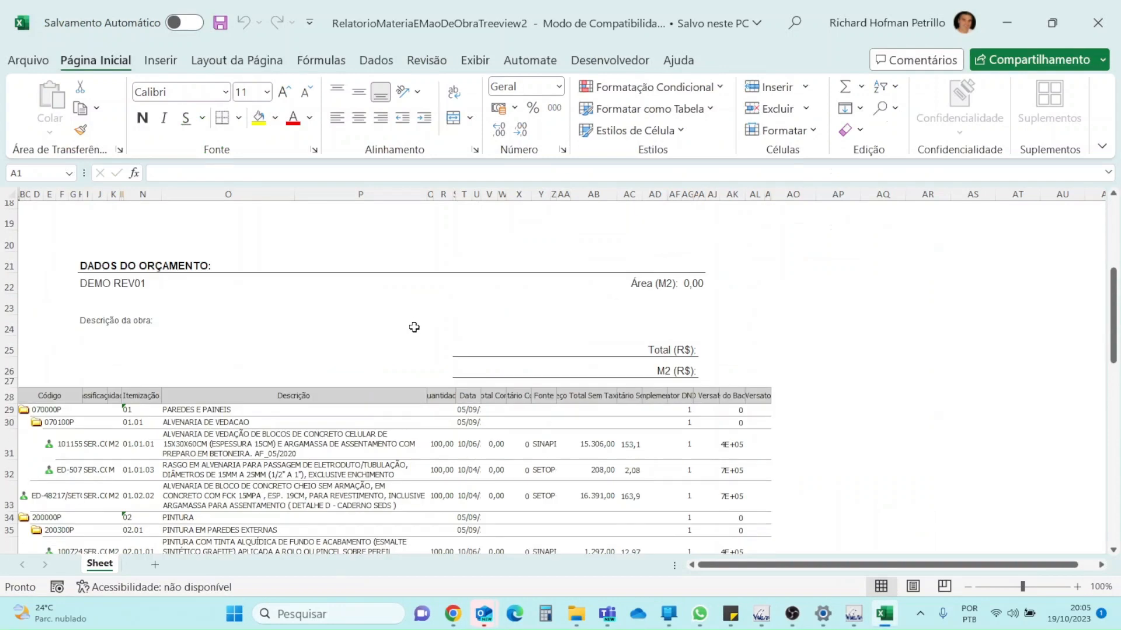
{"action": "left_click", "coordinate": [1090, 12]}
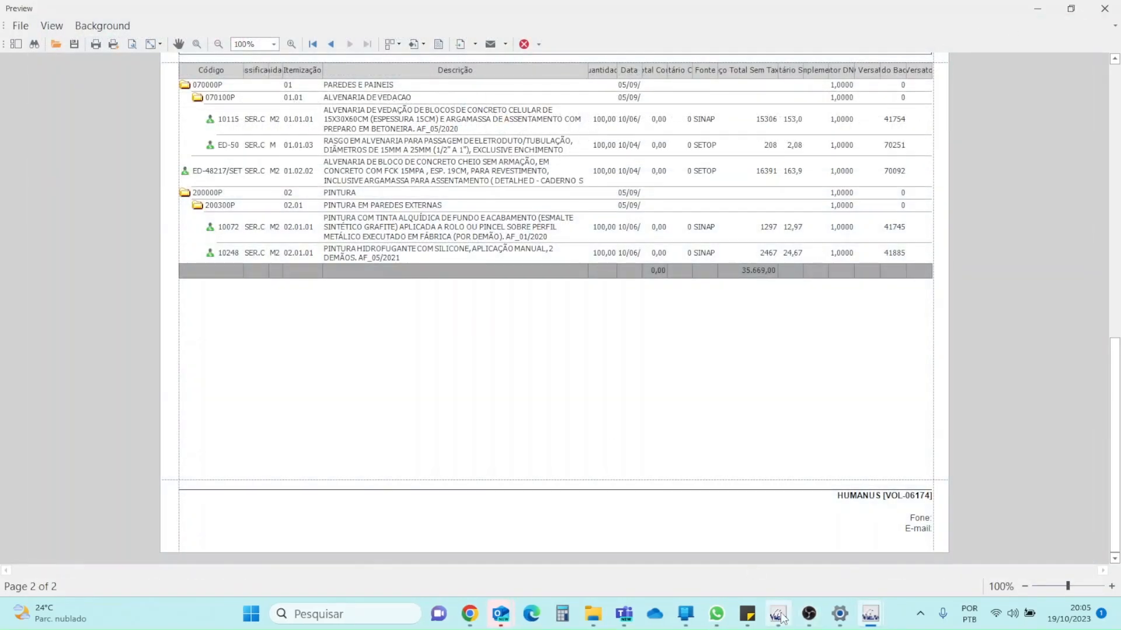
{"action": "left_click", "coordinate": [1105, 8]}
{"action": "left_click", "coordinate": [785, 610]}
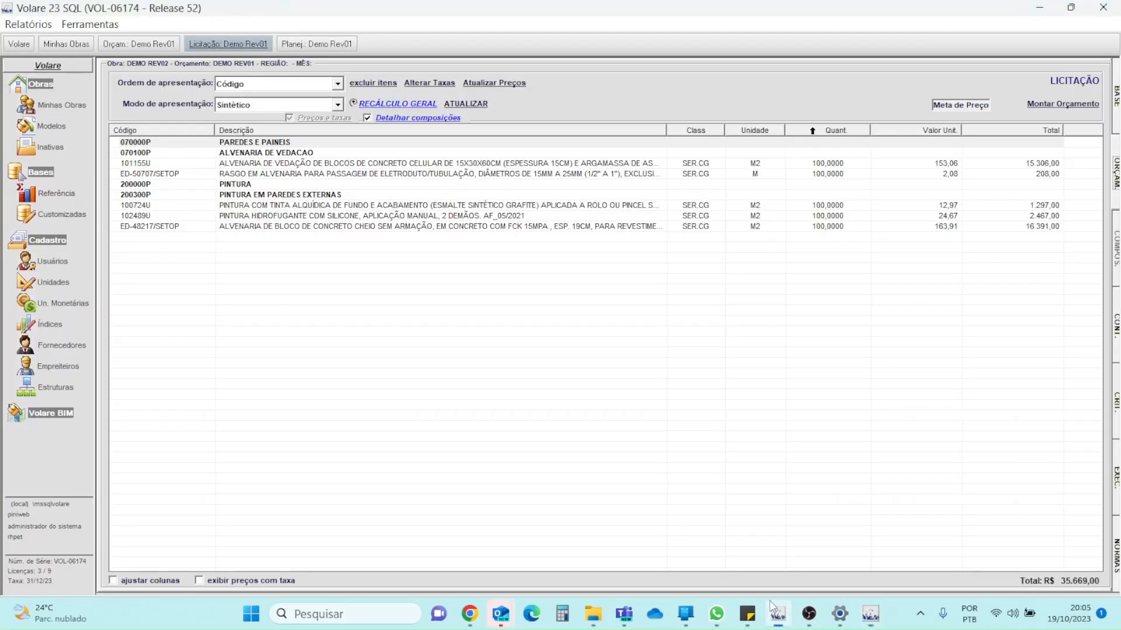
Step: Generate the monthly Cronograma Físico e Financeiro em Mapa of the Demo Rev01 planning, ordered by Código, with Apenas estrutura enabled, and review it
{"action": "left_click", "coordinate": [300, 42]}
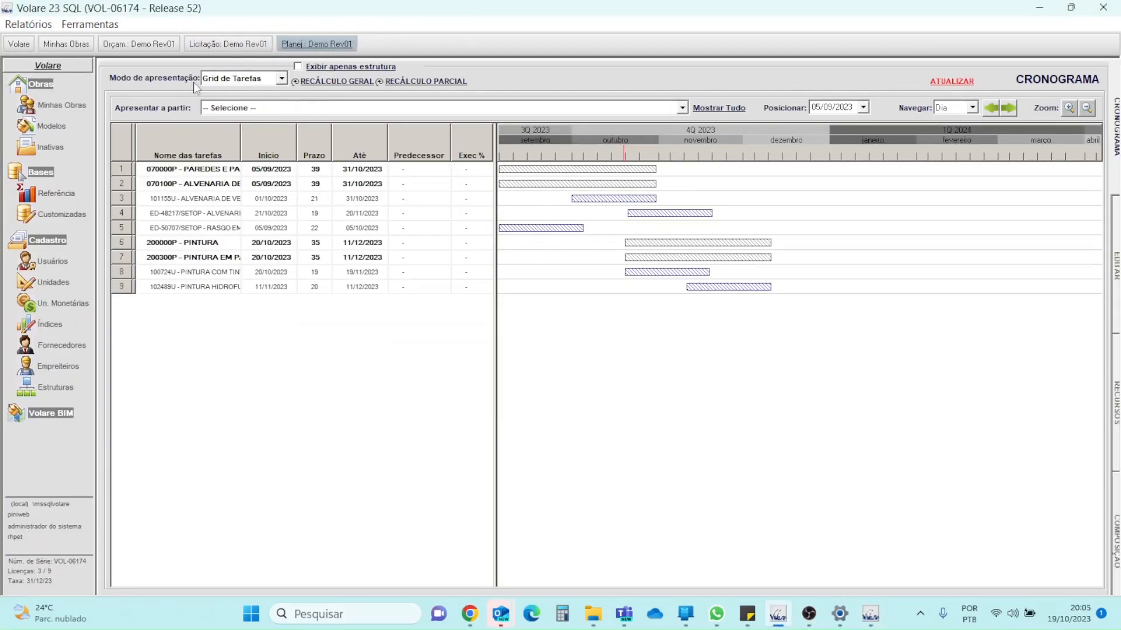
{"action": "left_click", "coordinate": [30, 25]}
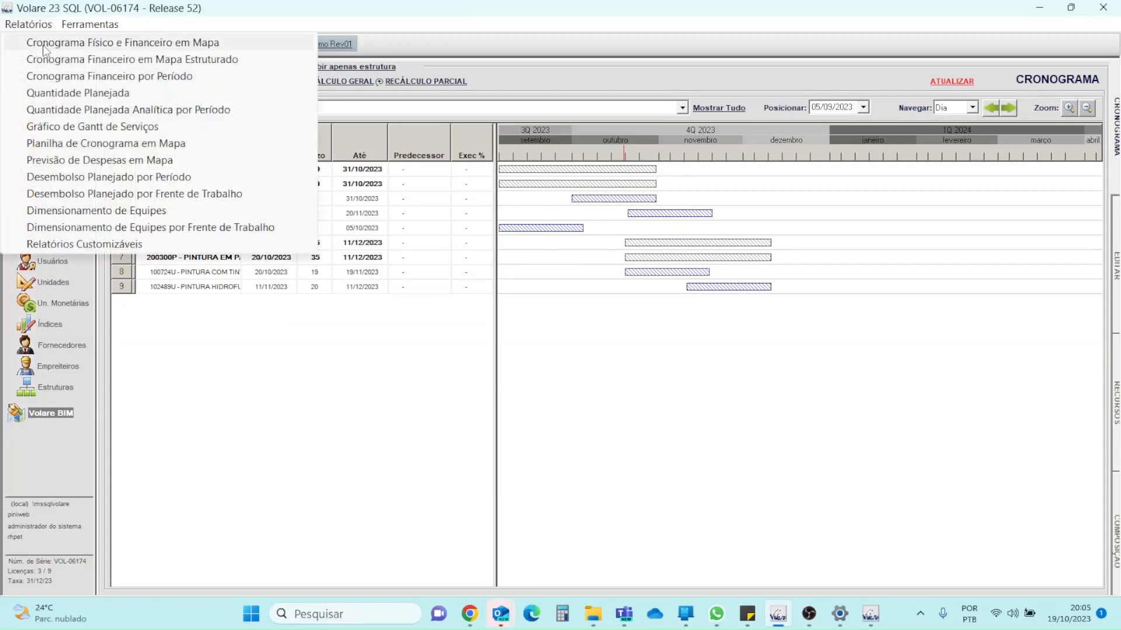
{"action": "left_click", "coordinate": [44, 44]}
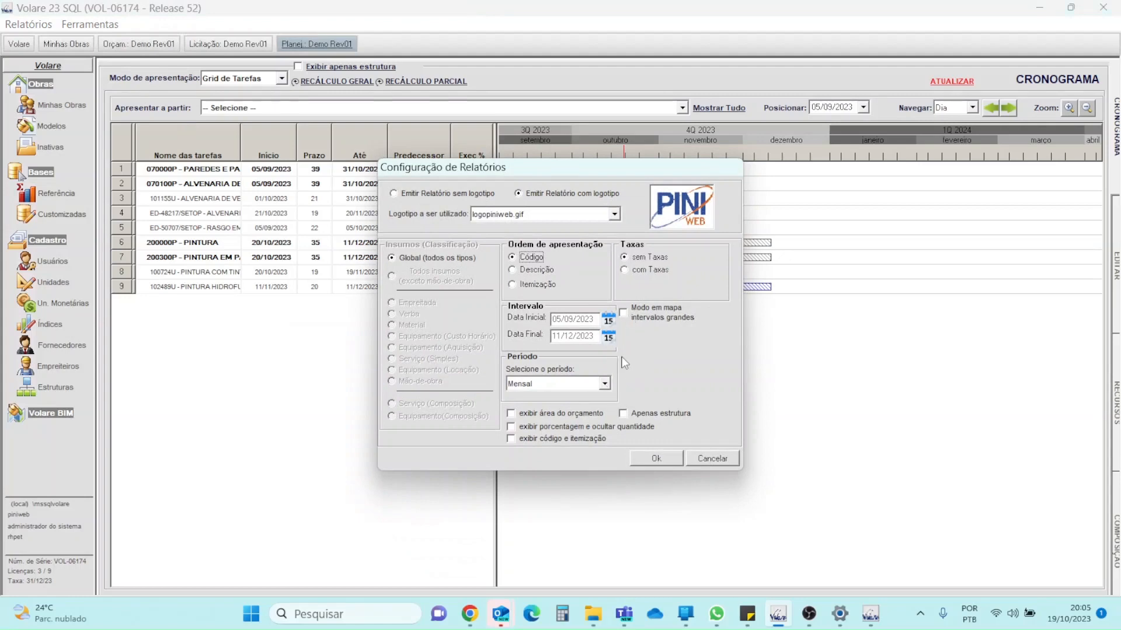
{"action": "left_click", "coordinate": [629, 418]}
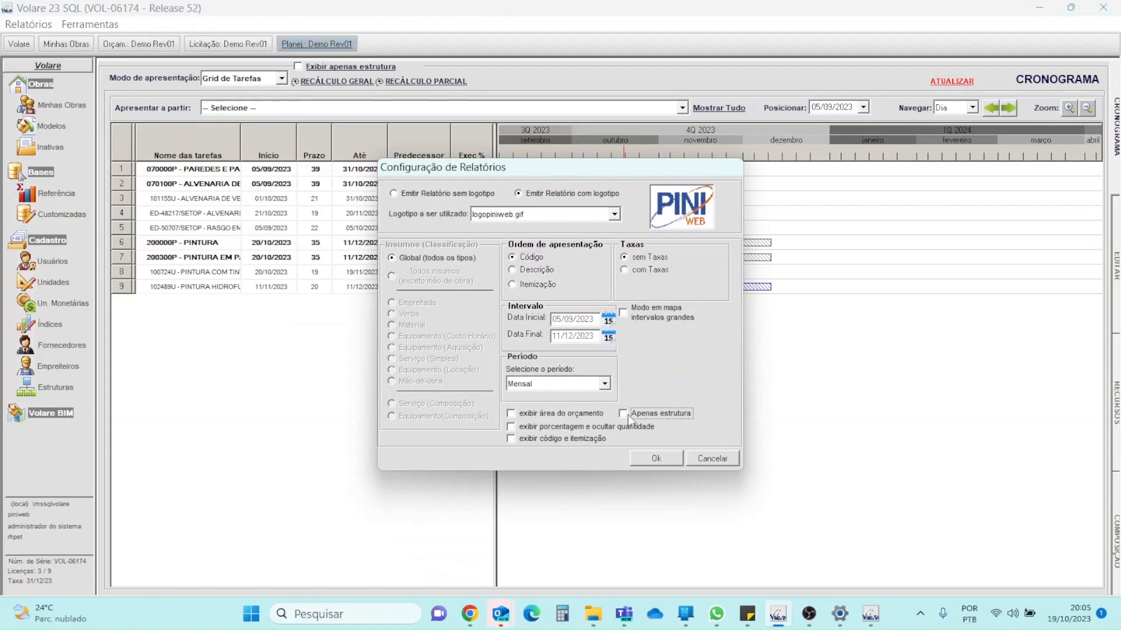
{"action": "left_click", "coordinate": [664, 458]}
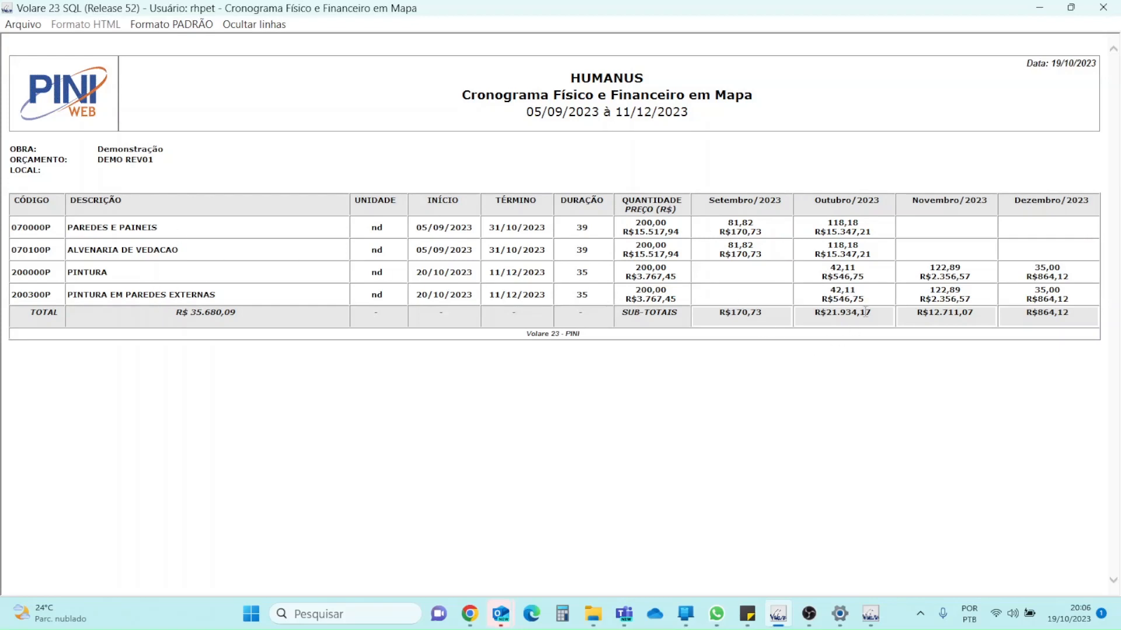
{"action": "left_click", "coordinate": [1103, 7]}
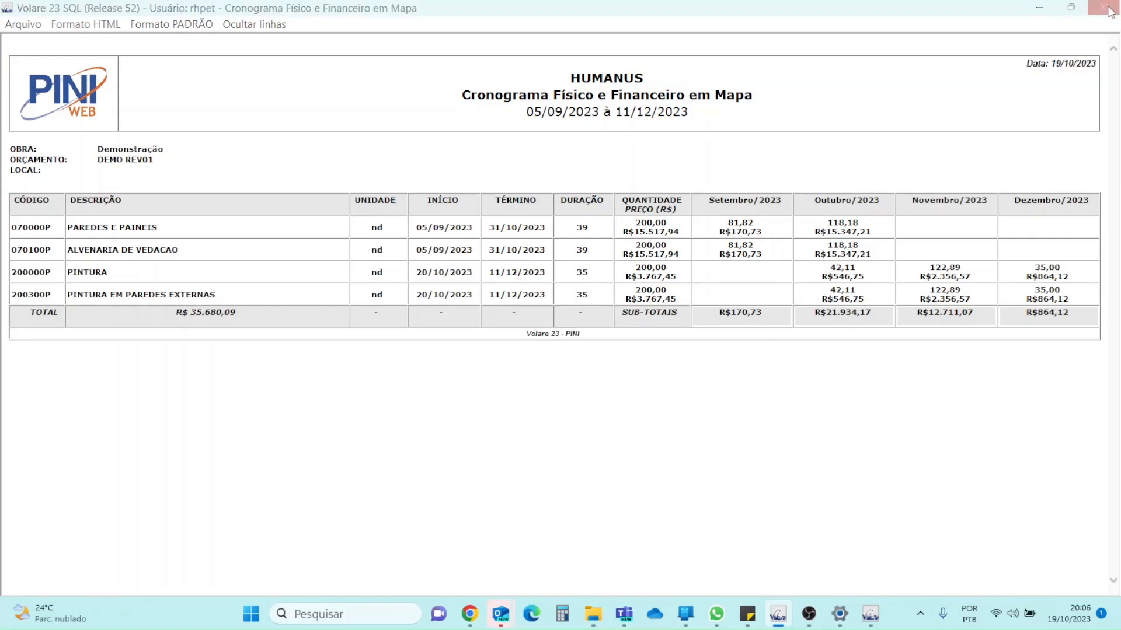
Step: Generate the Cronograma Físico e Financeiro em Mapa again with the Mensal period and without Apenas estrutura, and review the individual services
{"action": "left_click", "coordinate": [28, 24]}
{"action": "left_click", "coordinate": [58, 37]}
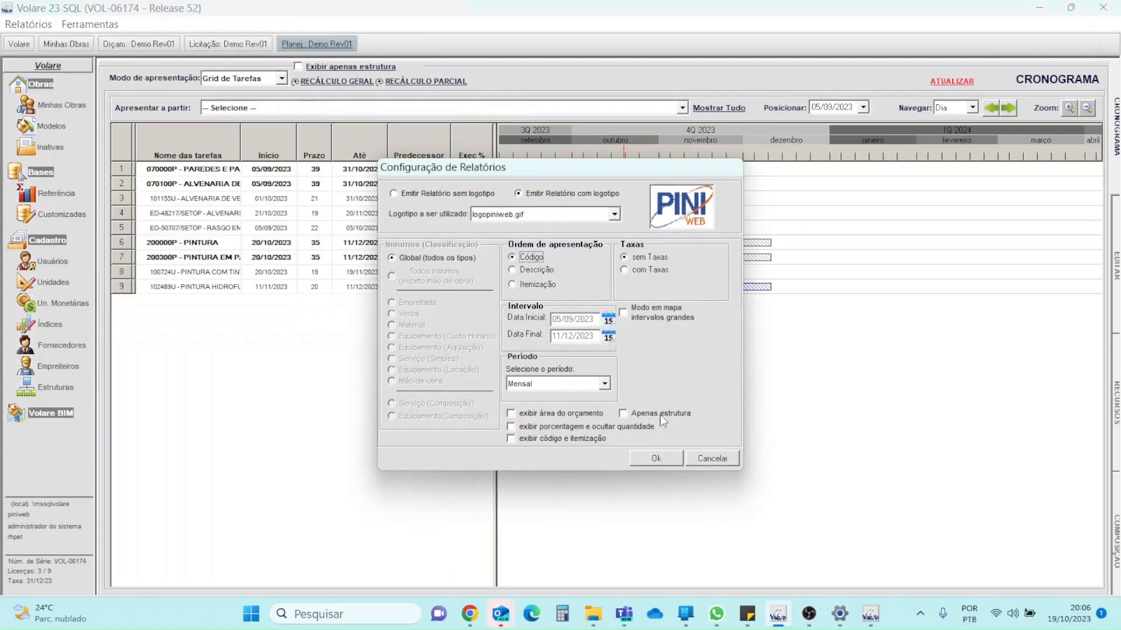
{"action": "left_click", "coordinate": [604, 384]}
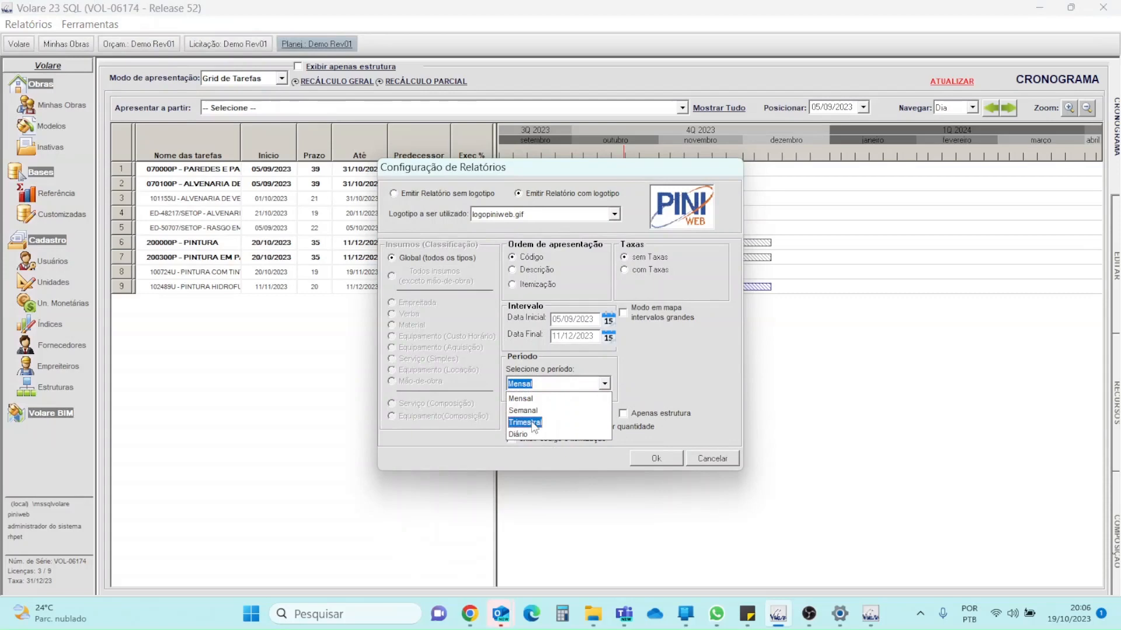
{"action": "left_click", "coordinate": [521, 398]}
{"action": "left_click", "coordinate": [642, 457]}
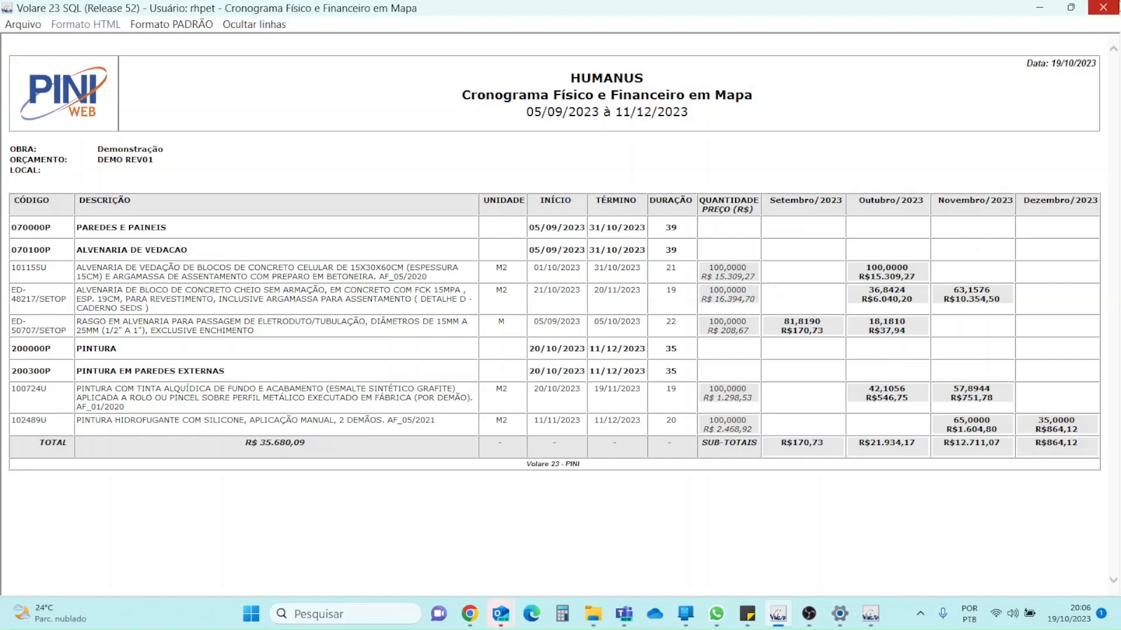
{"action": "left_click", "coordinate": [1103, 7]}
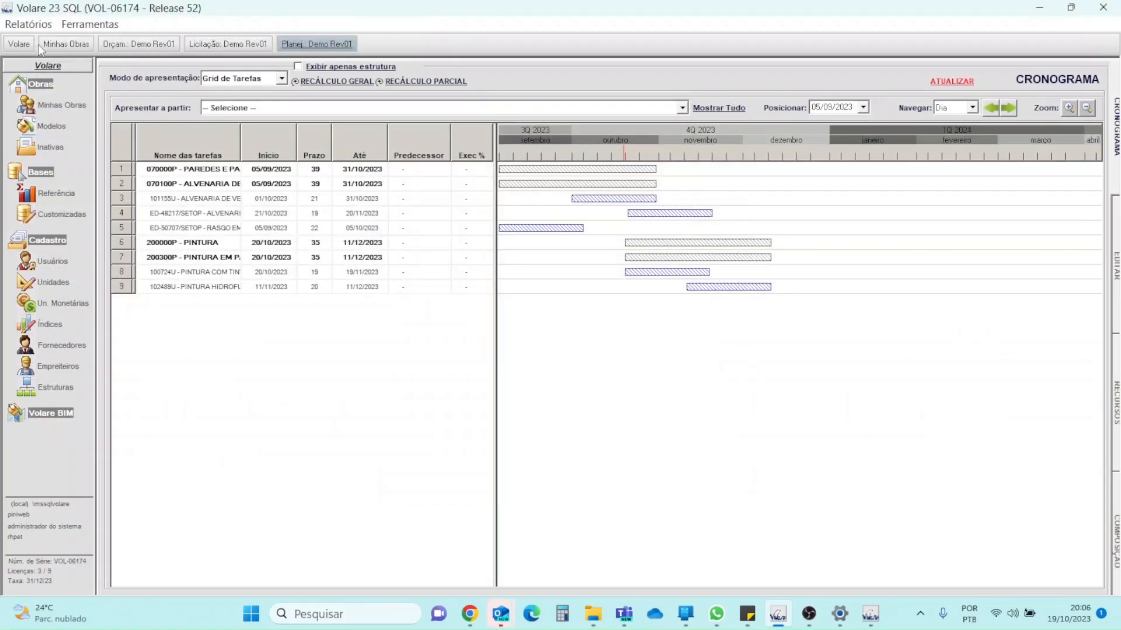
Step: Generate the Dimensionamento de Equipes report for labour with the Mensal period and default options, and review the workers needed per month
{"action": "left_click", "coordinate": [28, 24]}
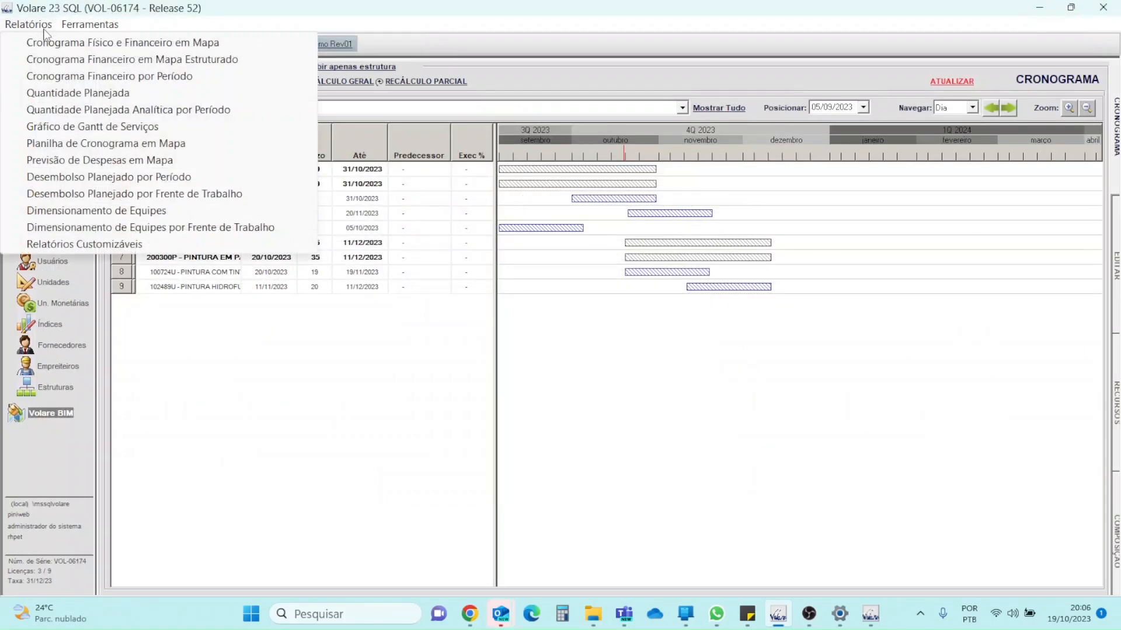
{"action": "left_click", "coordinate": [89, 215]}
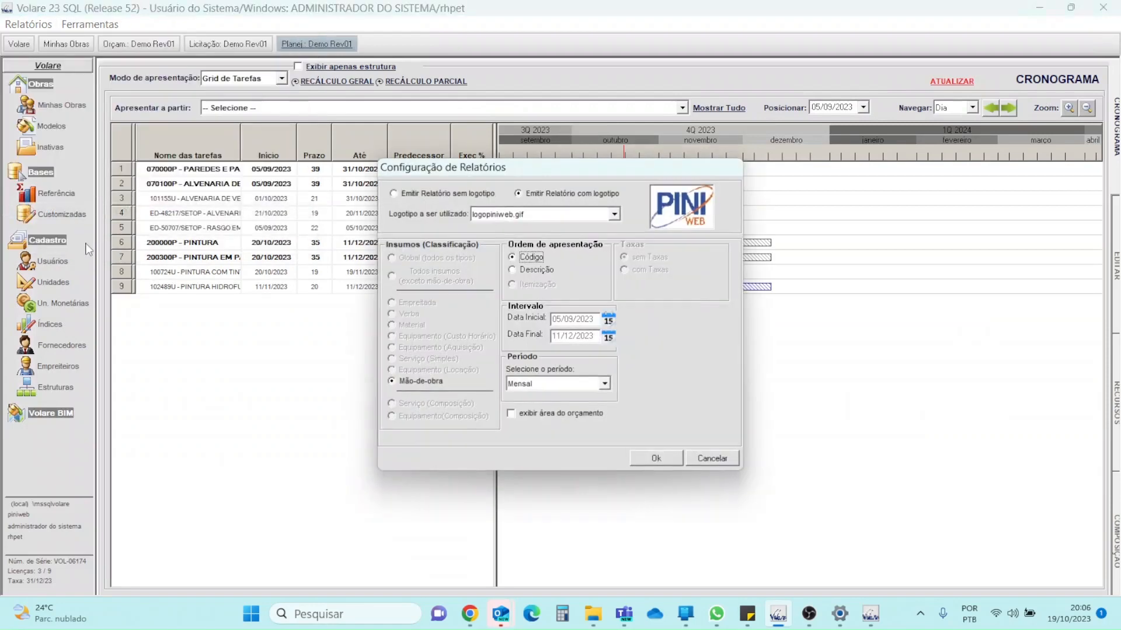
{"action": "left_click", "coordinate": [651, 459]}
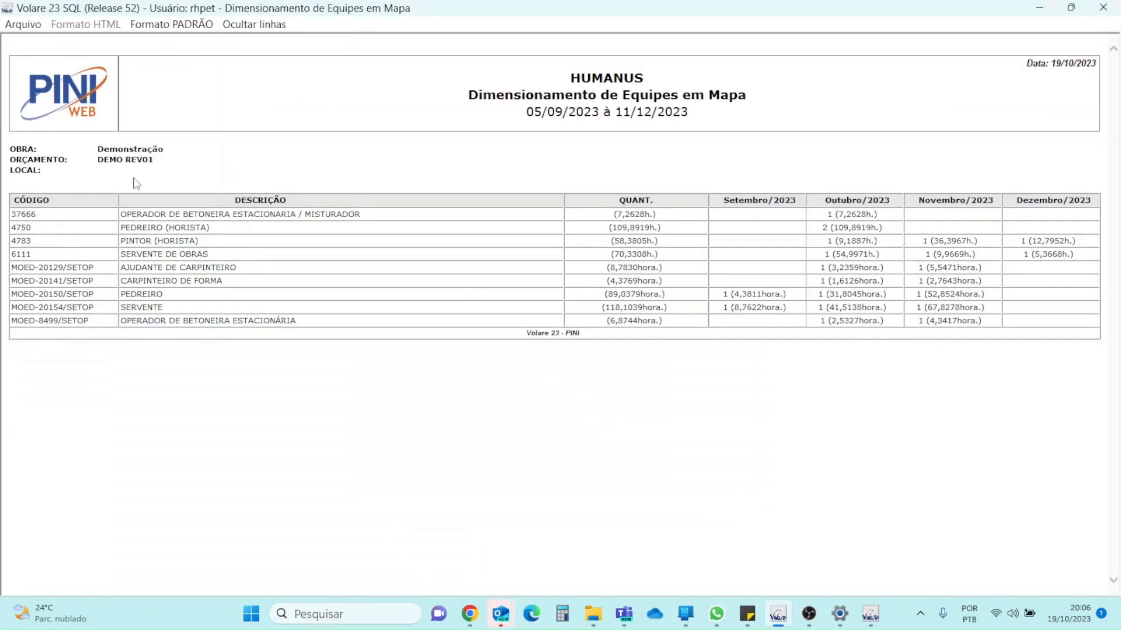
{"action": "key", "text": "ctrl"}
{"action": "key", "text": "ctrl"}
{"action": "key", "text": "ctrl"}
{"action": "key", "text": "ctrl"}
{"action": "key", "text": "ctrl"}
{"action": "key", "text": "ctrl"}
{"action": "key", "text": "ctrl"}
{"action": "left_click", "coordinate": [1106, 8]}
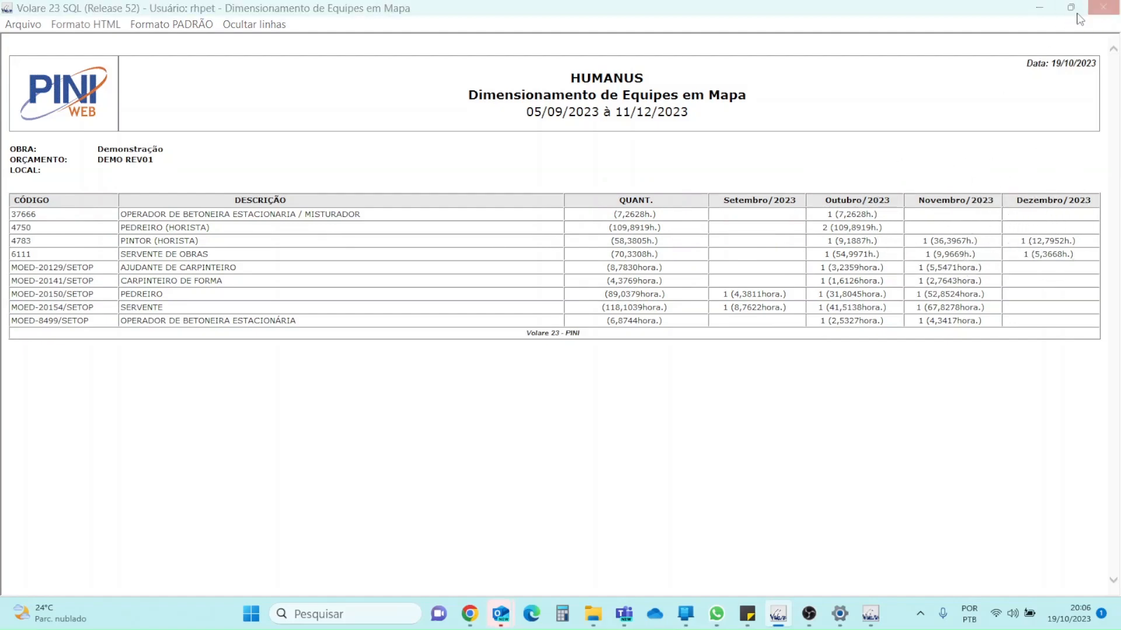
Step: Generate the Dimensionamento de Equipes por Frente de Trabalho report with the default monthly options and review the labour allocated to each service
{"action": "left_click", "coordinate": [28, 24]}
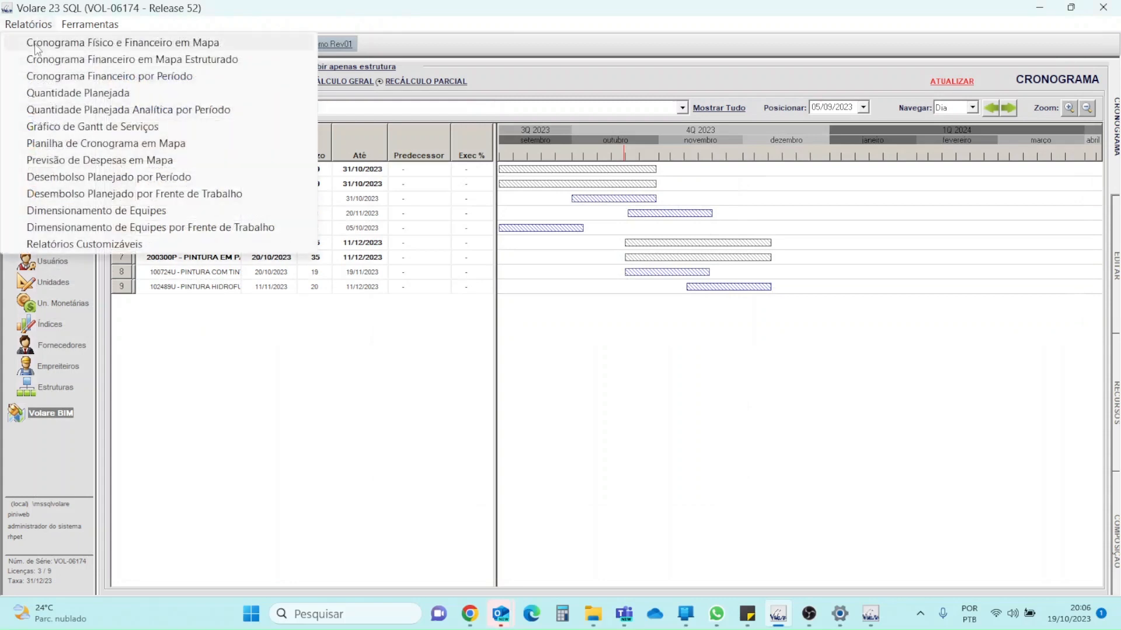
{"action": "left_click", "coordinate": [95, 231]}
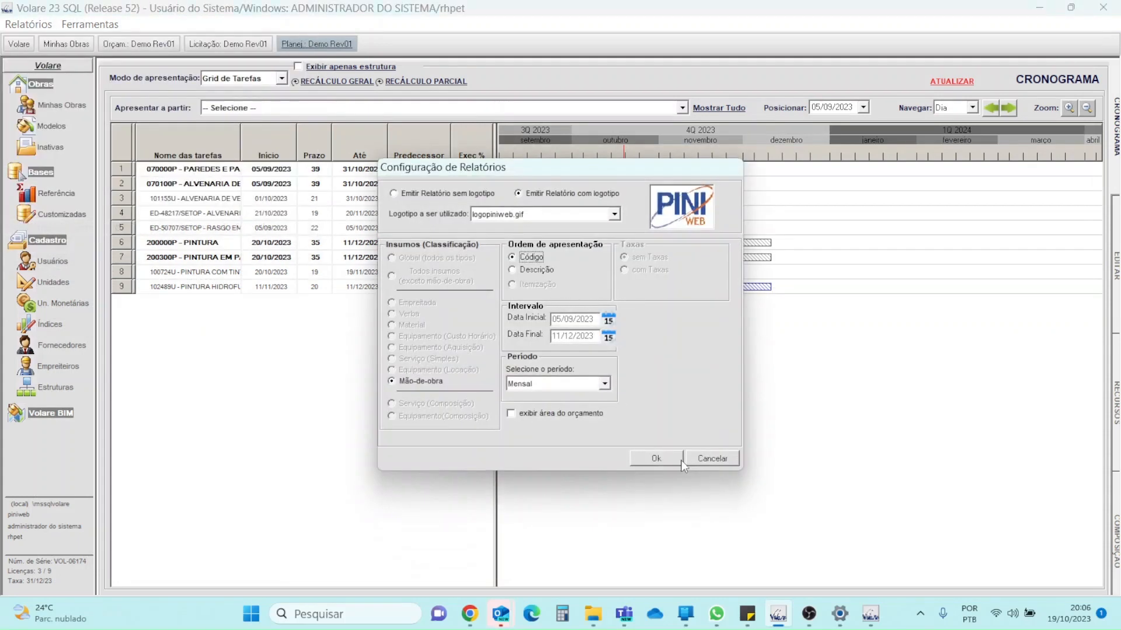
{"action": "left_click", "coordinate": [678, 460]}
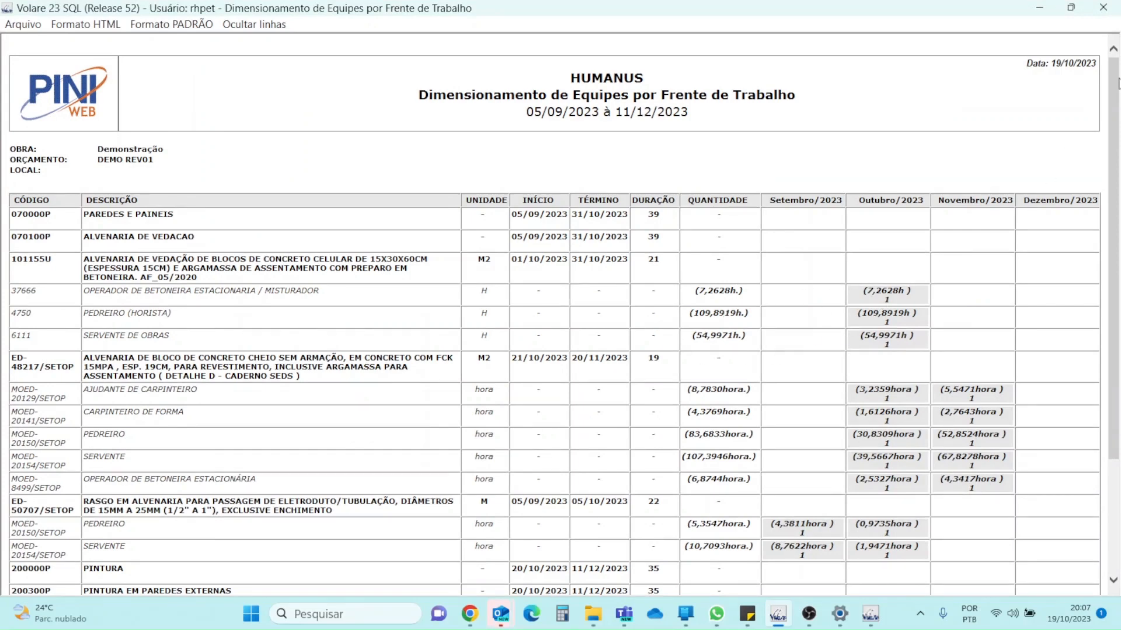
{"action": "left_click", "coordinate": [1101, 8]}
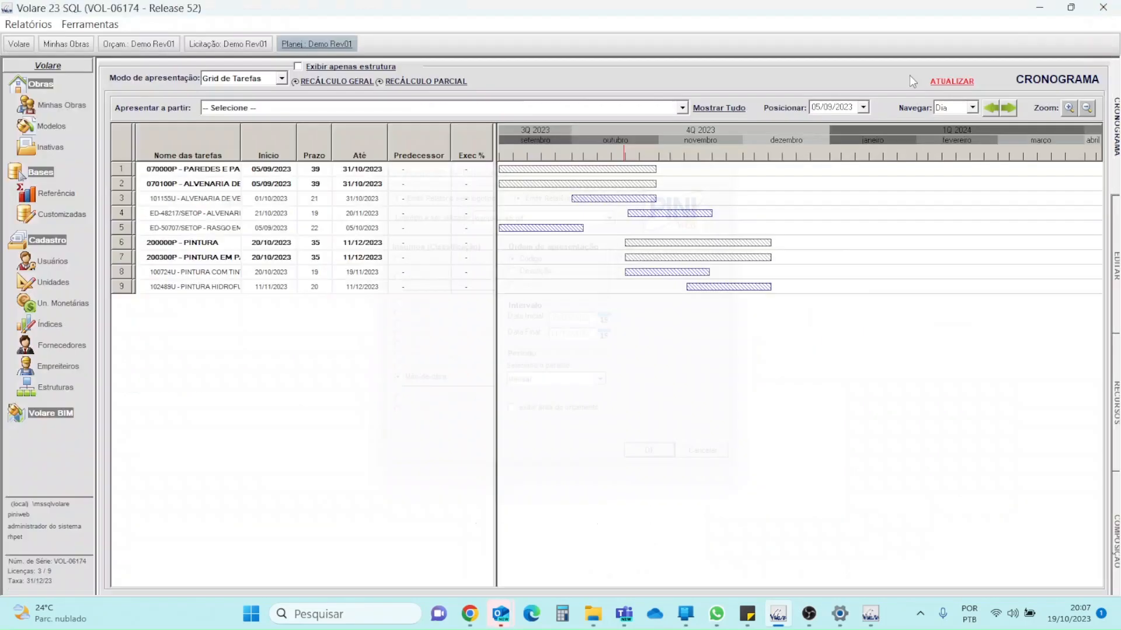
Step: Review Dimensionamento de Equipes and Previsão de Compras/Despesas em Mapa in the planning's Relatórios Customizáveis, and return to the Licitação budget
{"action": "left_click", "coordinate": [28, 24]}
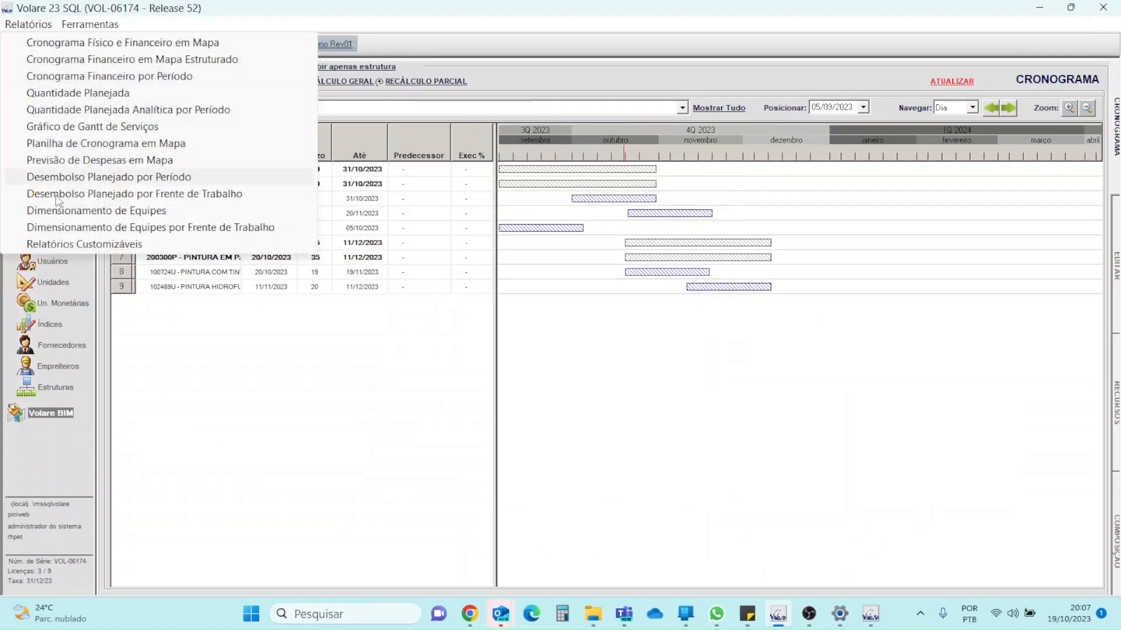
{"action": "left_click", "coordinate": [94, 243]}
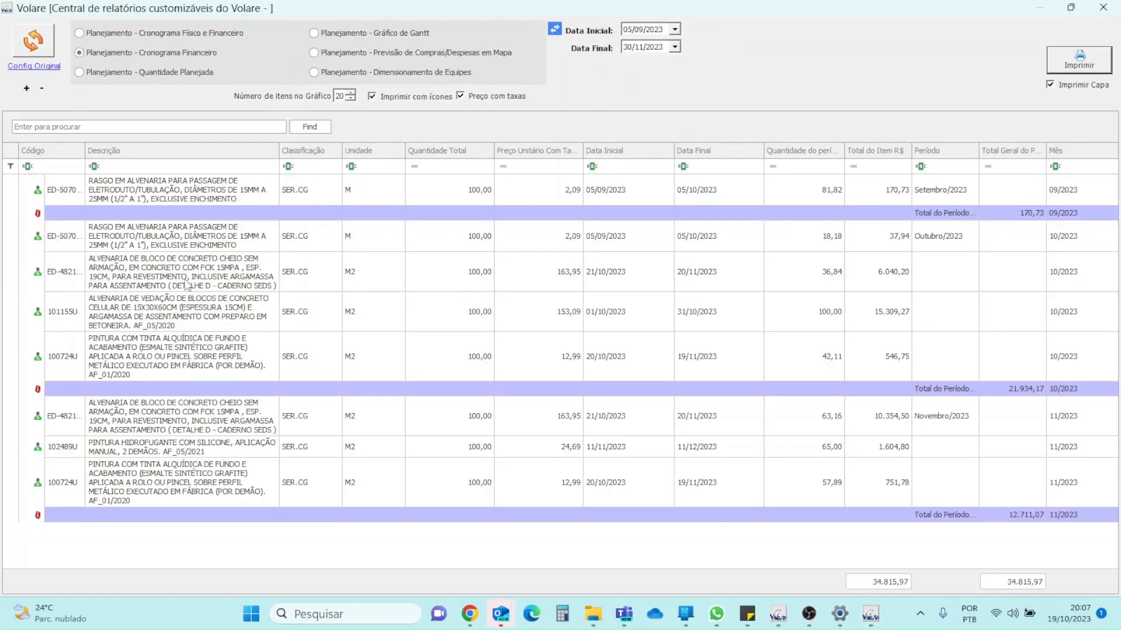
{"action": "left_click", "coordinate": [350, 71]}
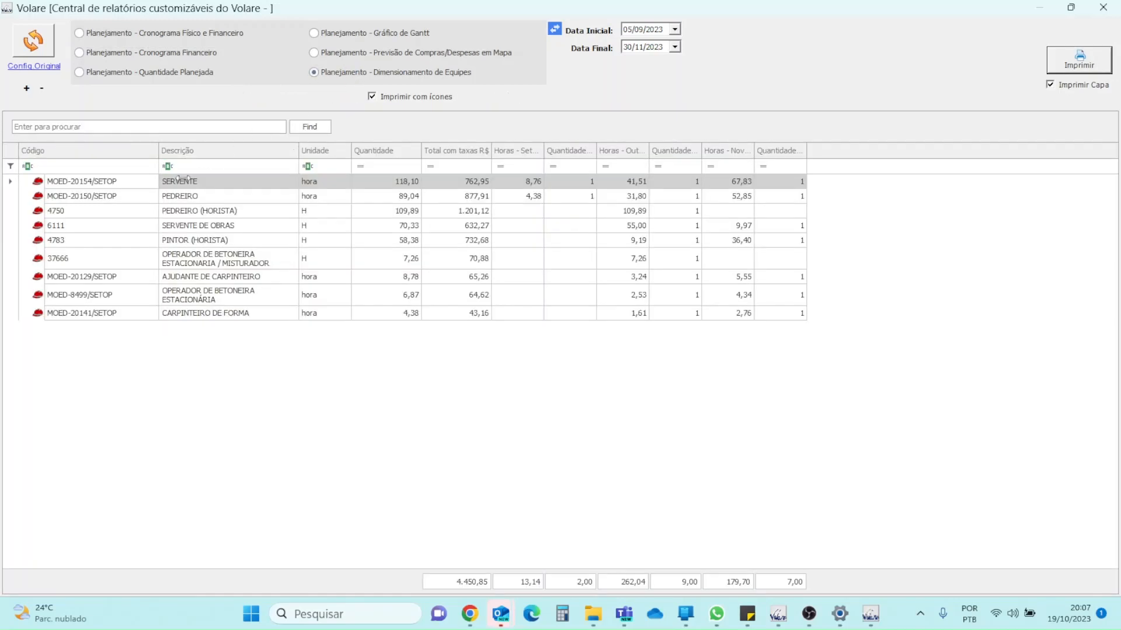
{"action": "left_click", "coordinate": [336, 52]}
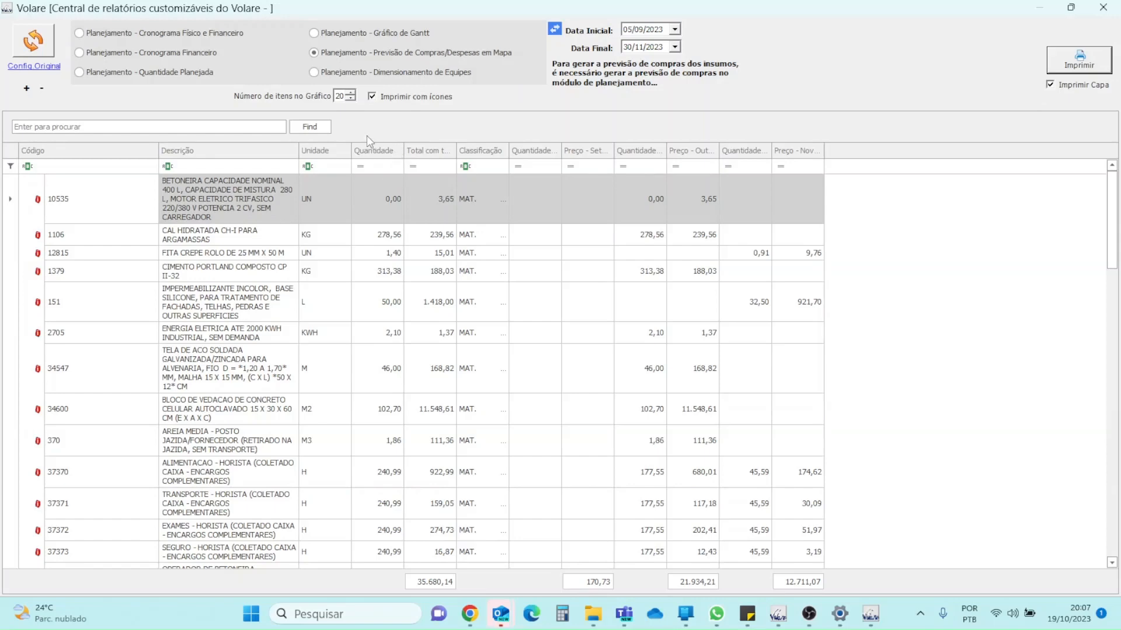
{"action": "left_click", "coordinate": [1102, 8]}
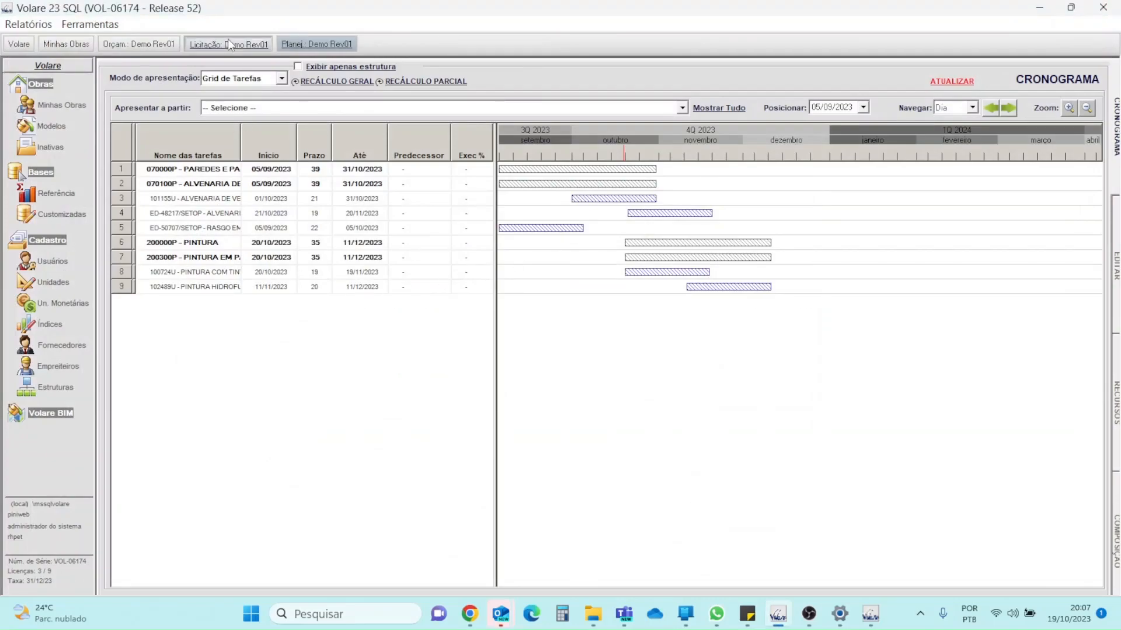
{"action": "left_click", "coordinate": [228, 42]}
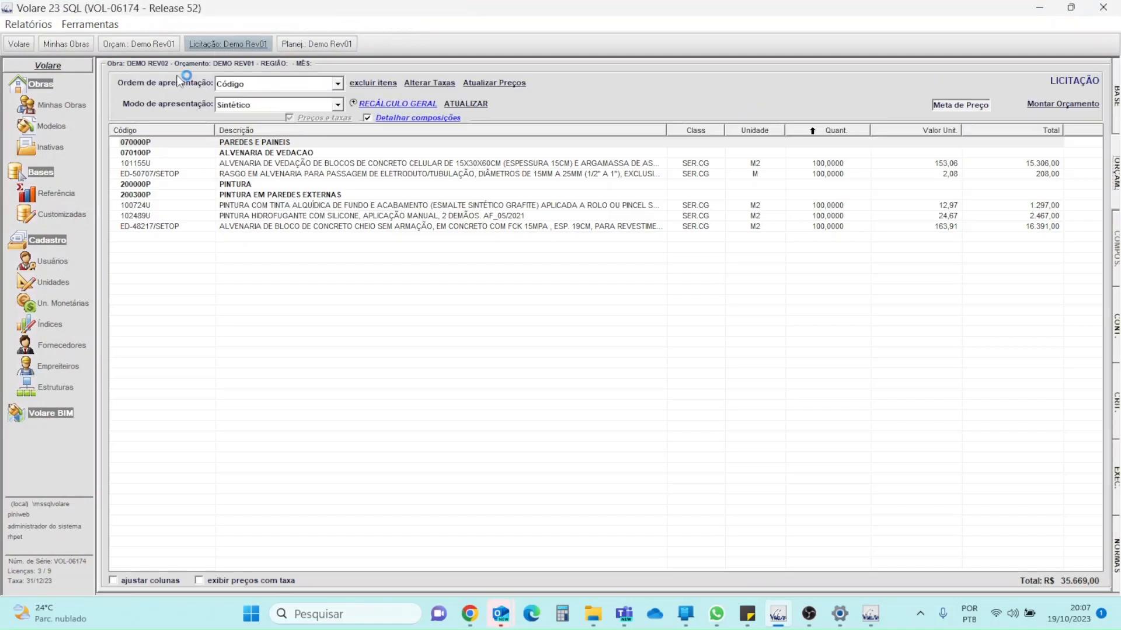